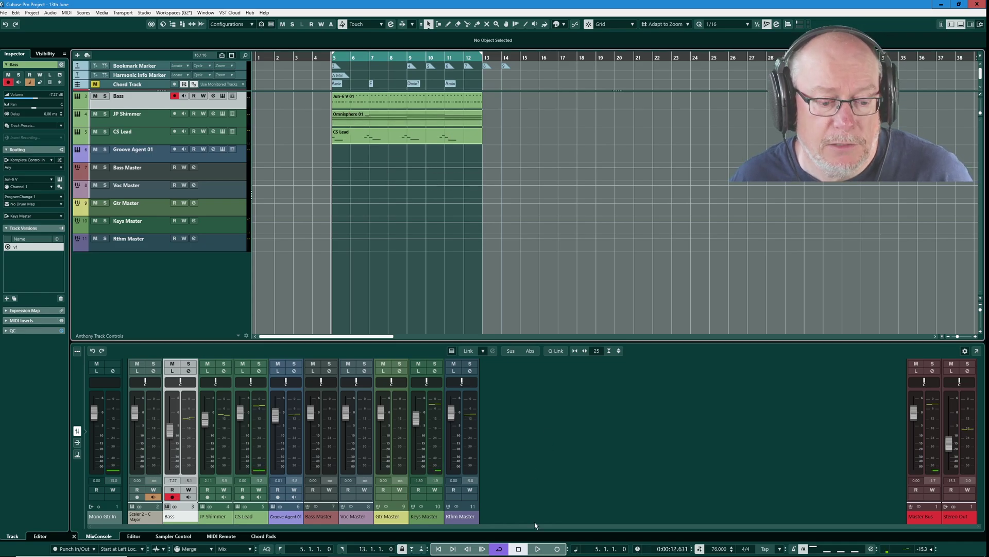
Step: Play the arrangement from bar 5, then stop playback
{"action": "left_click", "coordinate": [537, 549]}
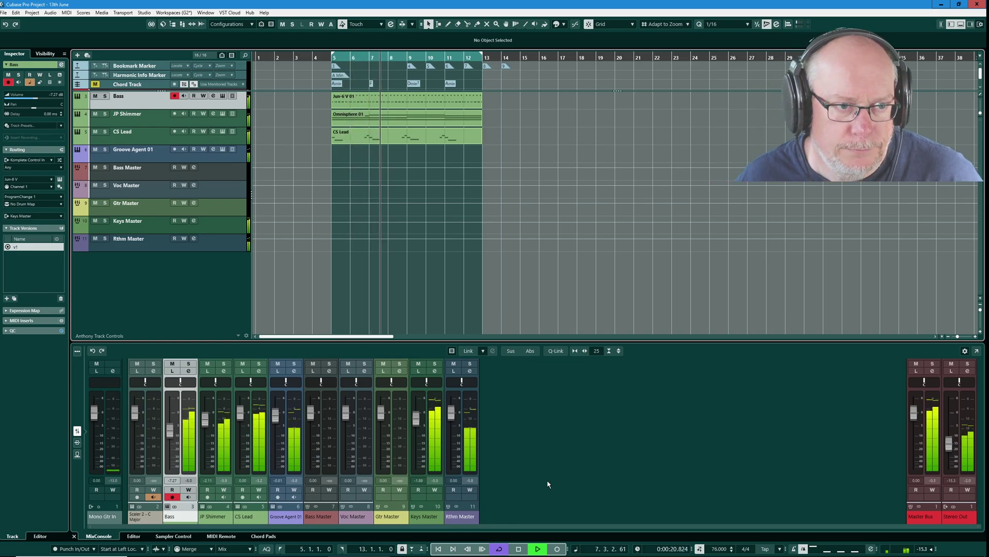
{"action": "left_click", "coordinate": [519, 547]}
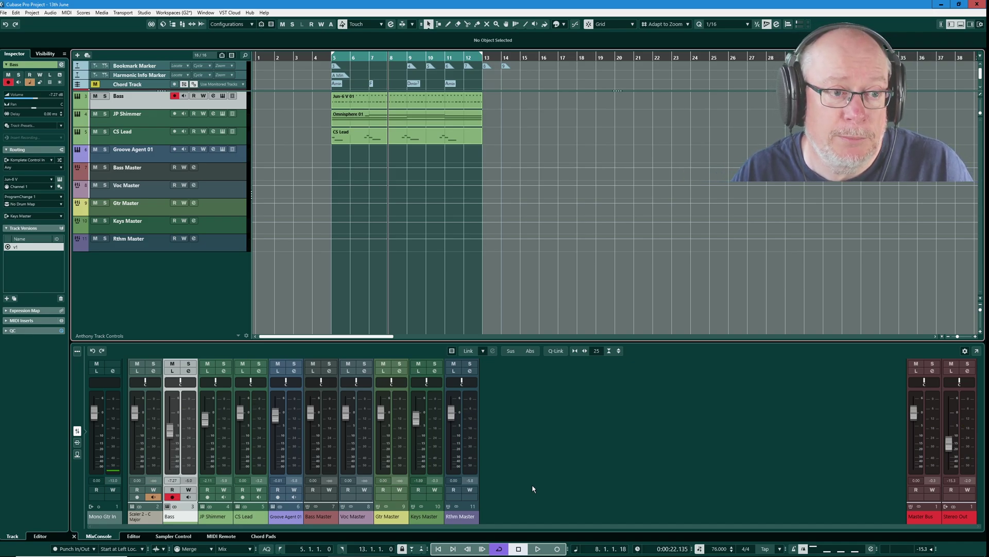
Step: Solo Bass and open JP Shimmer's Omnisphere 01 part in the Key Editor, zoomed in horizontally
{"action": "key", "text": "s"}
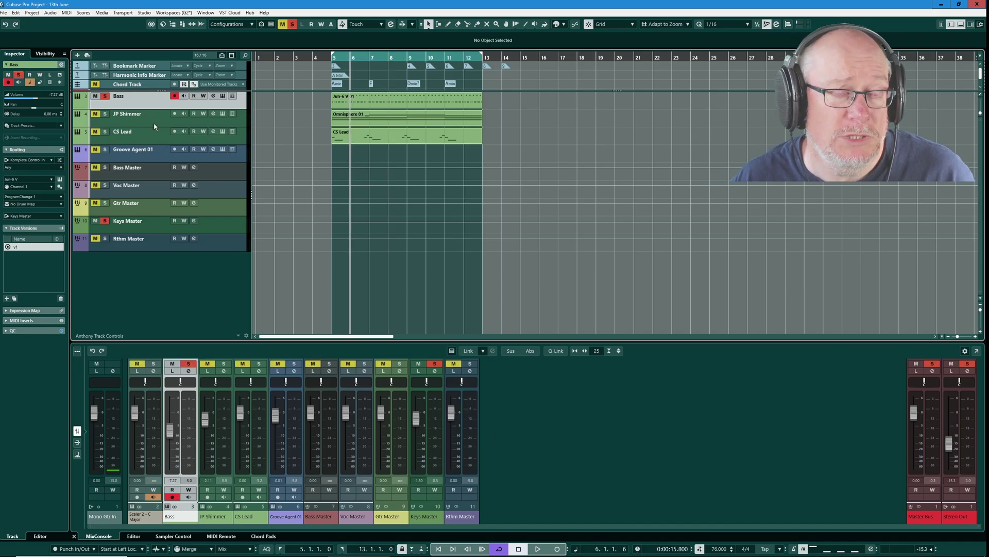
{"action": "left_click", "coordinate": [153, 123]}
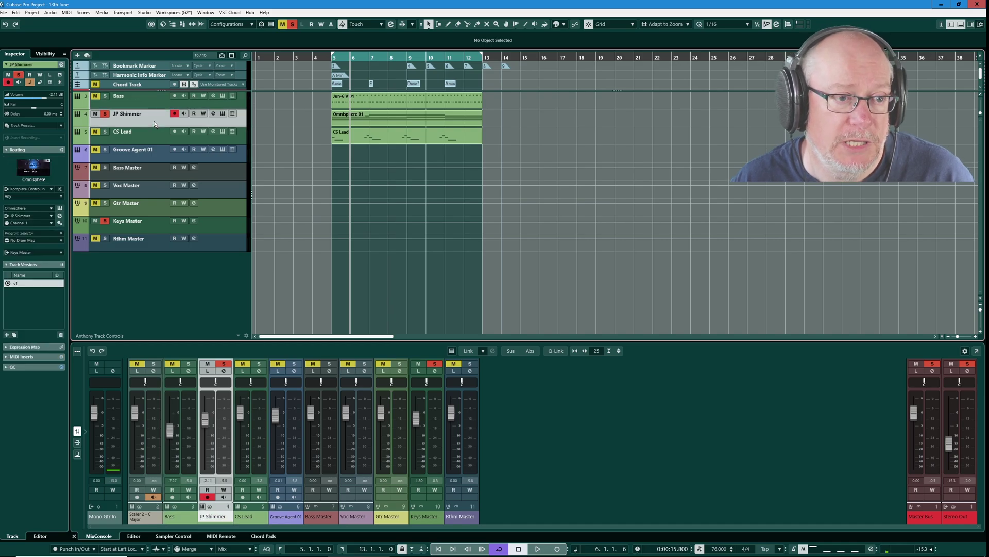
{"action": "double_click", "coordinate": [406, 118]}
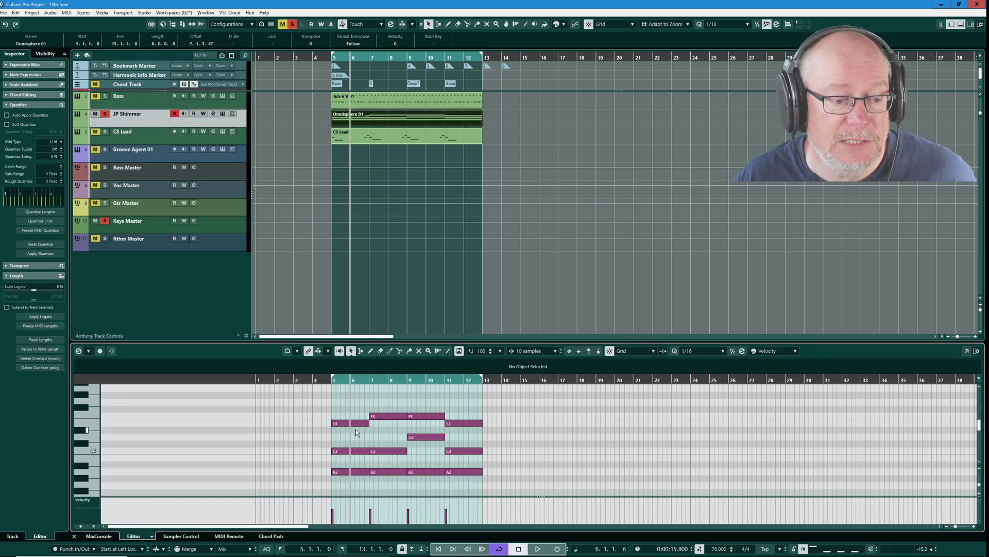
{"action": "key", "text": "h"}
{"action": "key", "text": "h"}
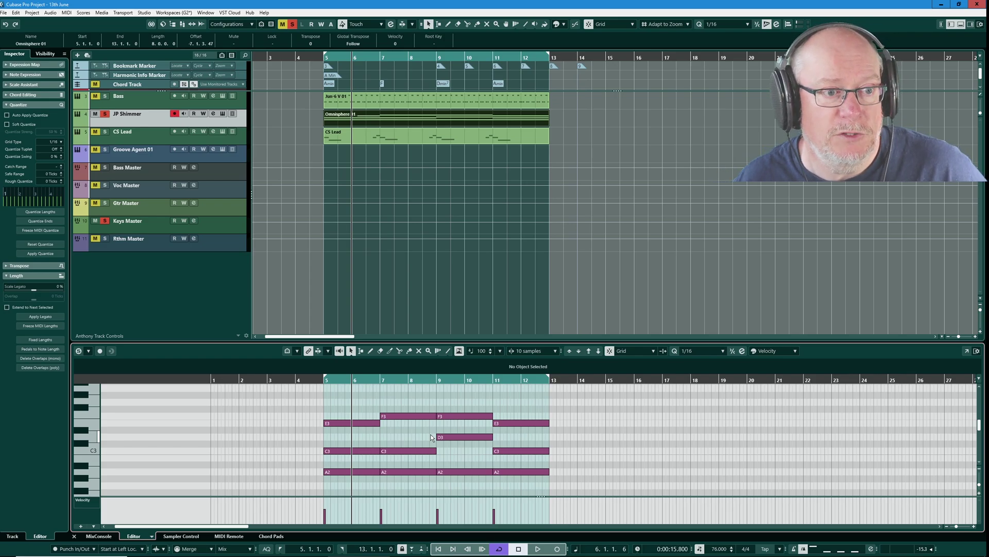
{"action": "left_click", "coordinate": [137, 117]}
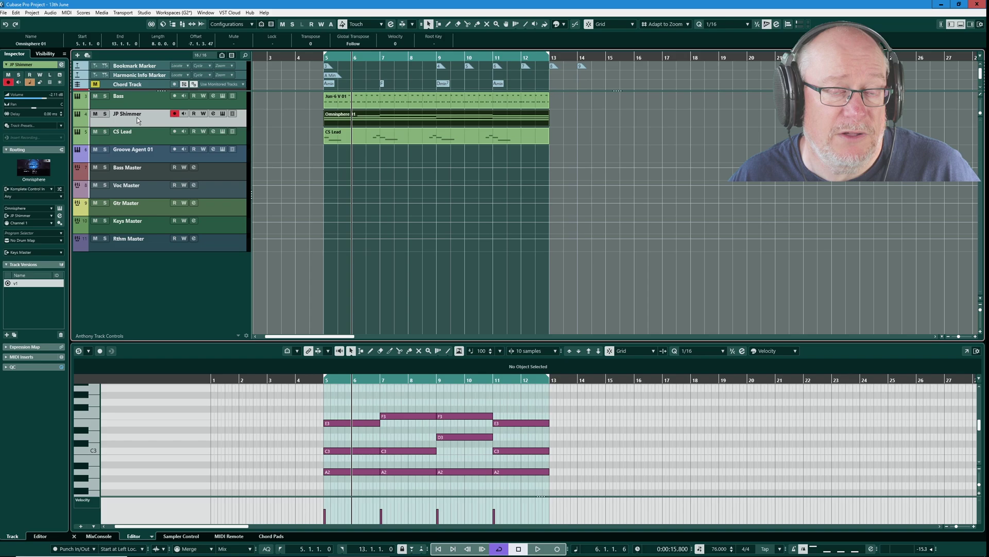
Step: Create an empty version v2 for JP Shimmer and compare it against v1
{"action": "left_click", "coordinate": [166, 115]}
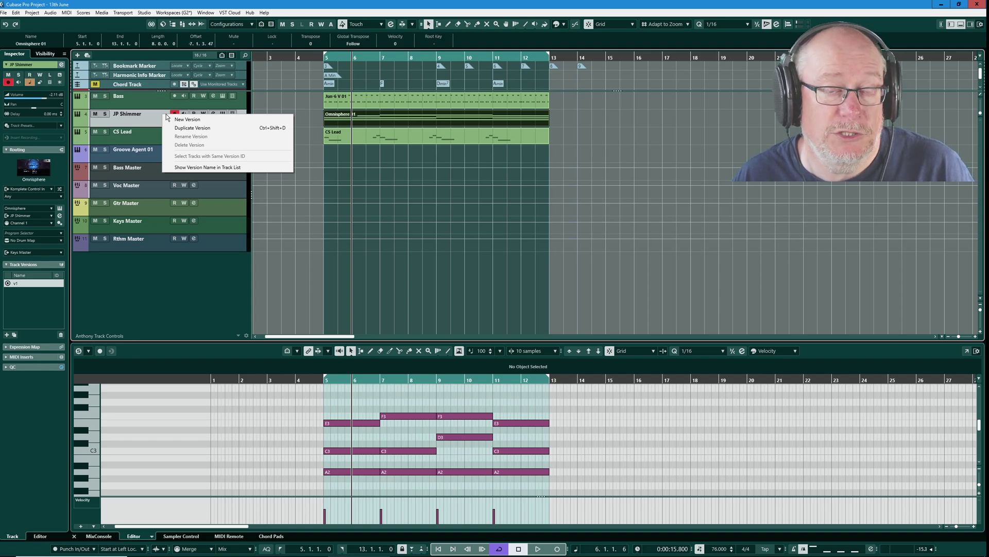
{"action": "left_click", "coordinate": [194, 119]}
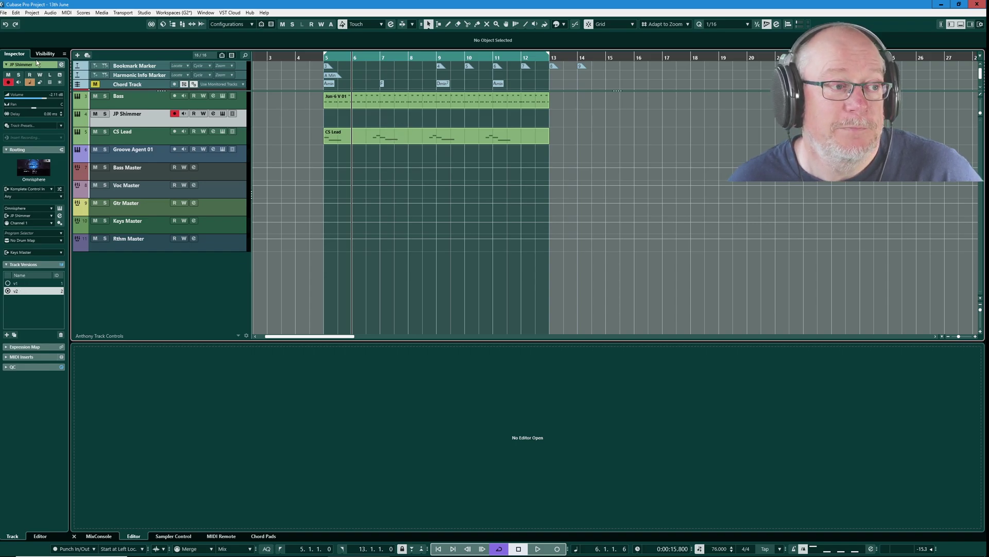
{"action": "left_click", "coordinate": [17, 284]}
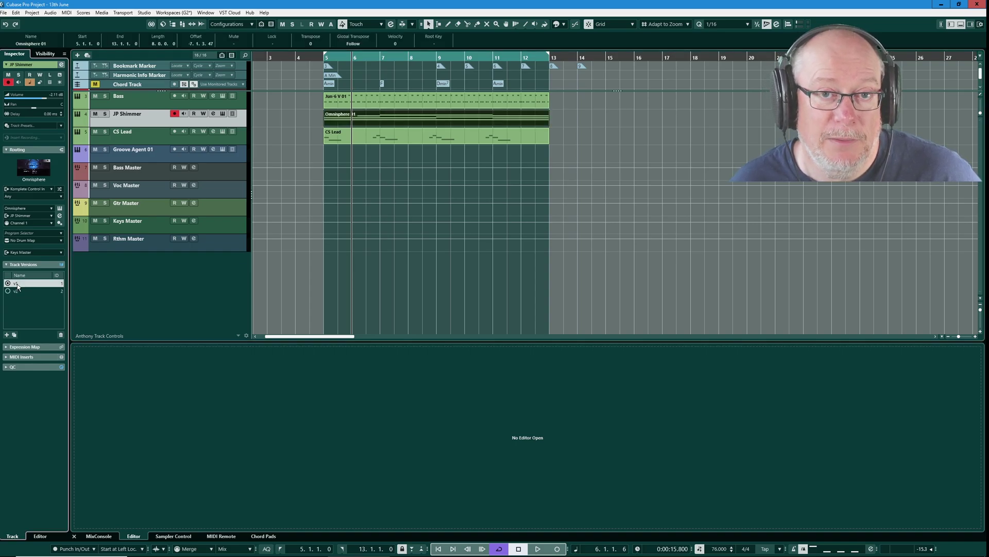
{"action": "left_click", "coordinate": [24, 292]}
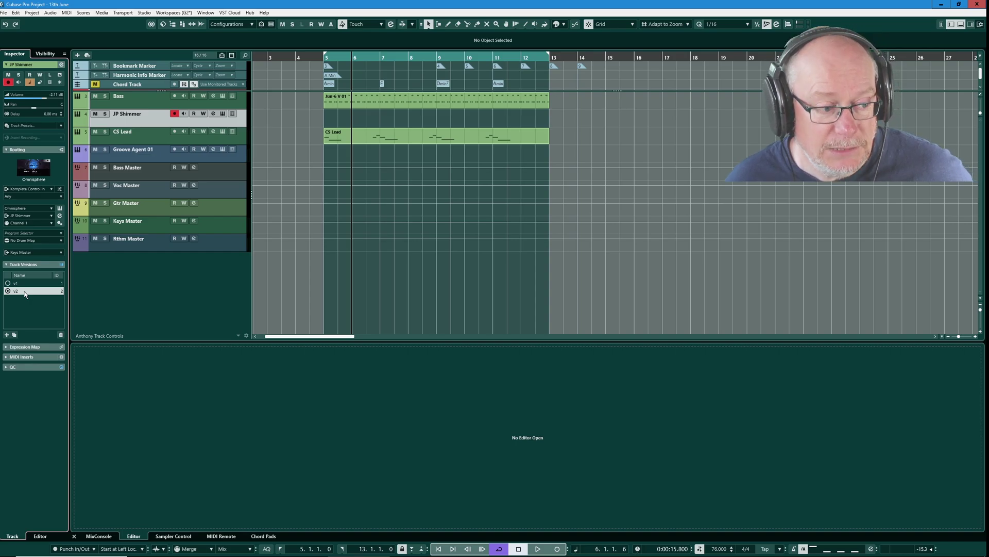
{"action": "left_click", "coordinate": [17, 284]}
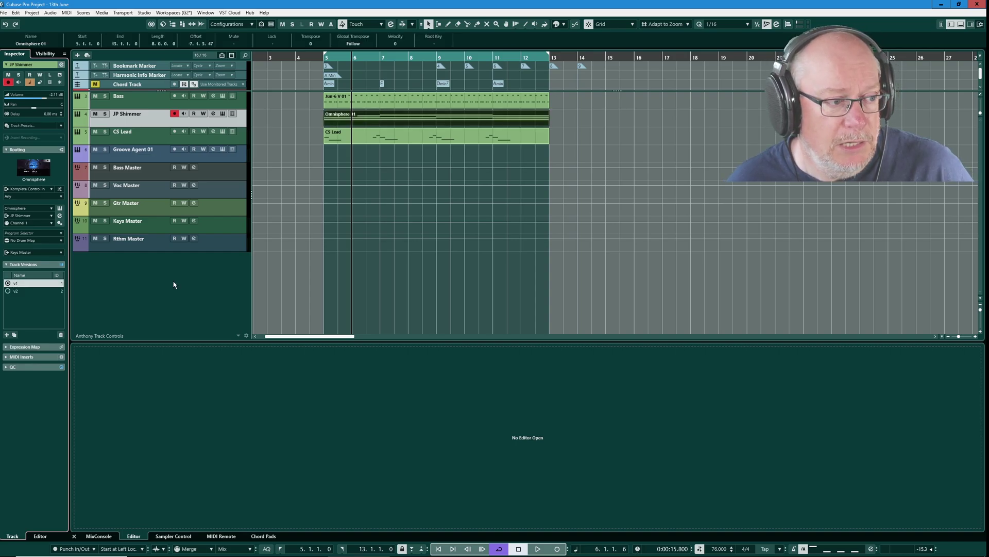
Step: Undo the empty v2, duplicate v1 as 'Copy of v1', and make Copy of v1 active
{"action": "key", "text": "ctrl+Down"}
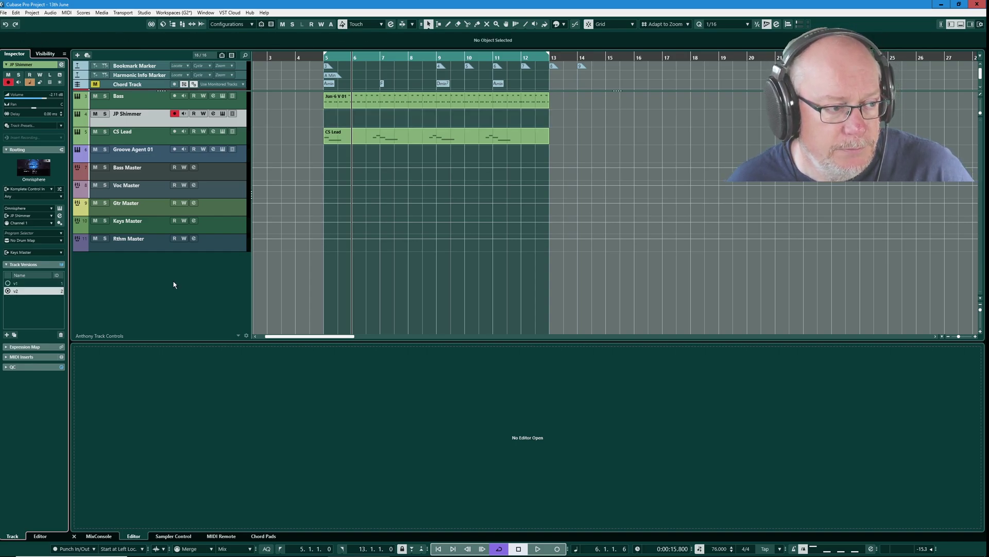
{"action": "key", "text": "Delete"}
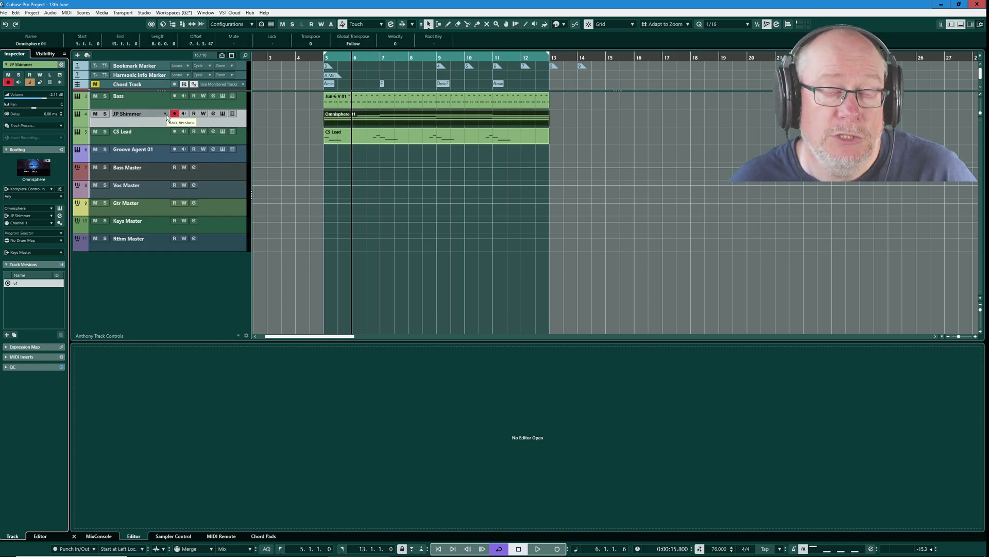
{"action": "right_click", "coordinate": [168, 117]}
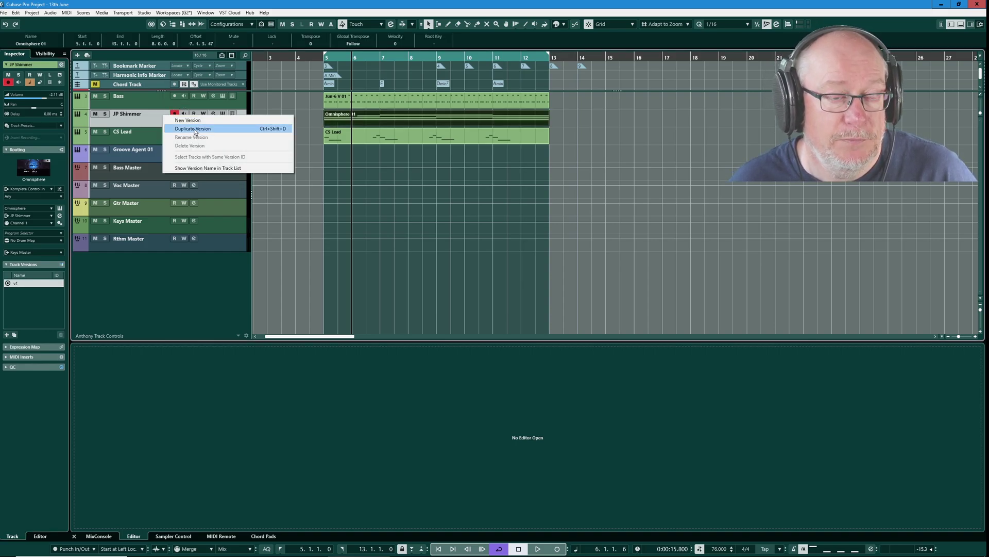
{"action": "left_click", "coordinate": [195, 132]}
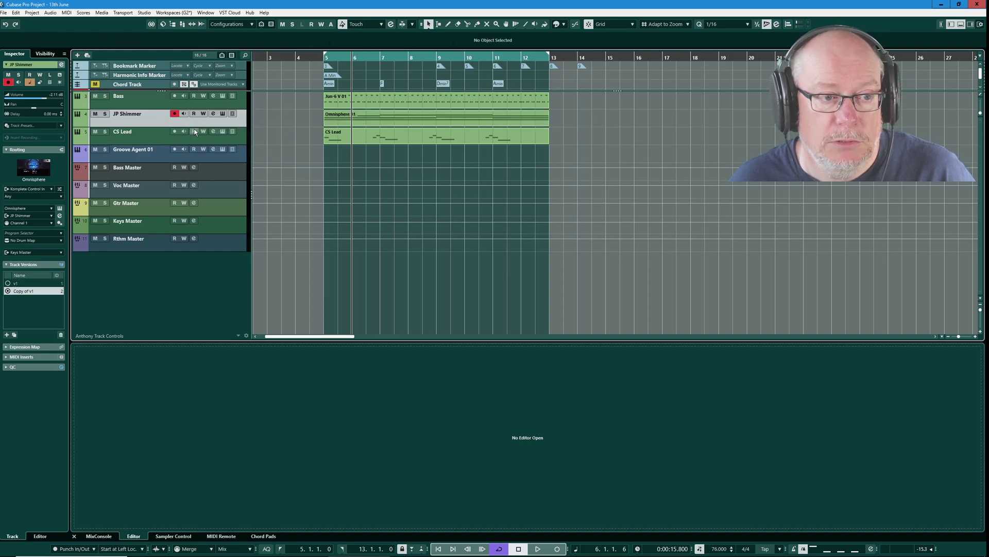
{"action": "left_click", "coordinate": [29, 283]}
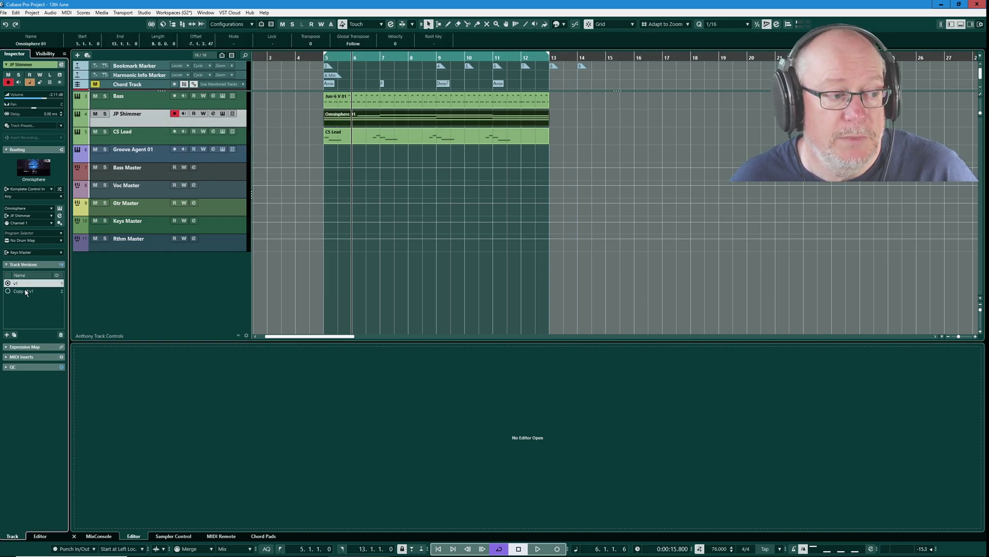
{"action": "left_click", "coordinate": [26, 291]}
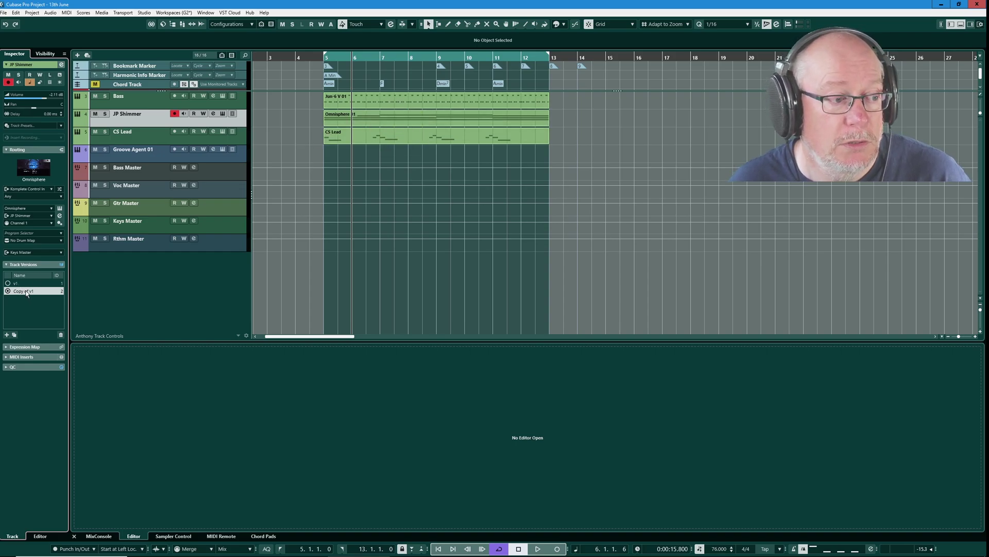
Step: Delete all notes after bar 6 in the Copy of v1 Omnisphere part
{"action": "double_click", "coordinate": [425, 115]}
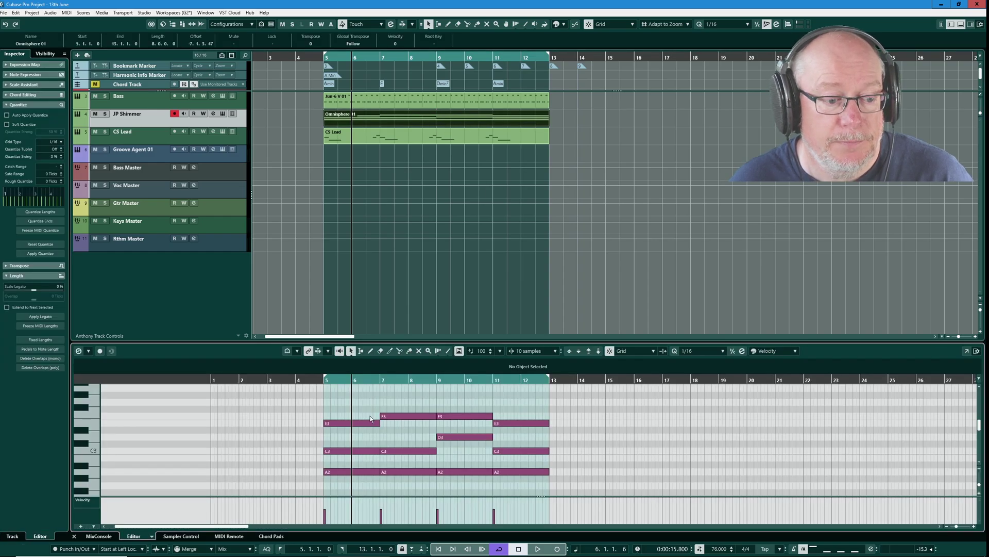
{"action": "left_click_drag", "start_coordinate": [421, 419], "coordinate": [551, 477]}
{"action": "key", "text": "Delete"}
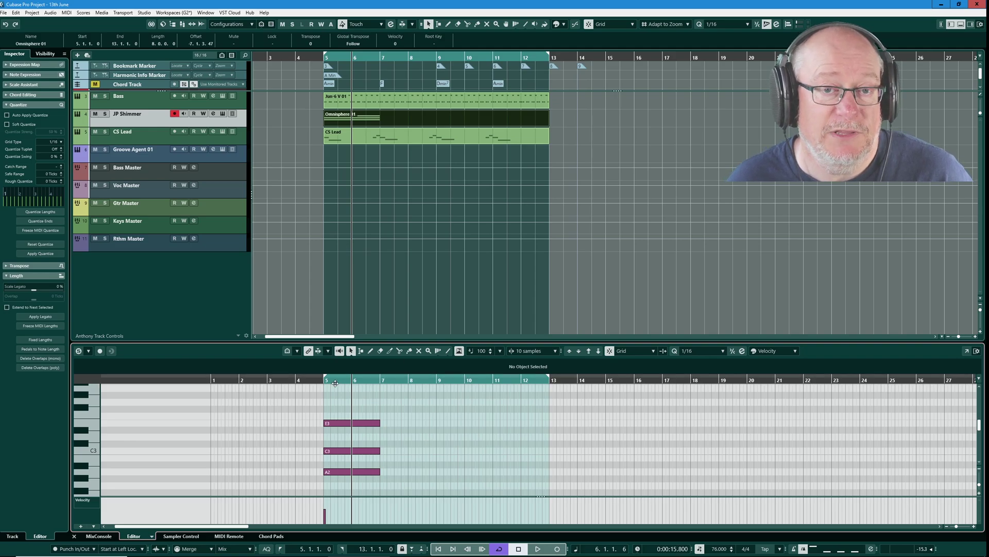
Step: Copy the E3–C3–A2 chord from bar 5 to bar 9 and mute CS Lead
{"action": "left_click_drag", "start_coordinate": [305, 405], "coordinate": [392, 477]}
{"action": "key", "text": "ctrl+d"}
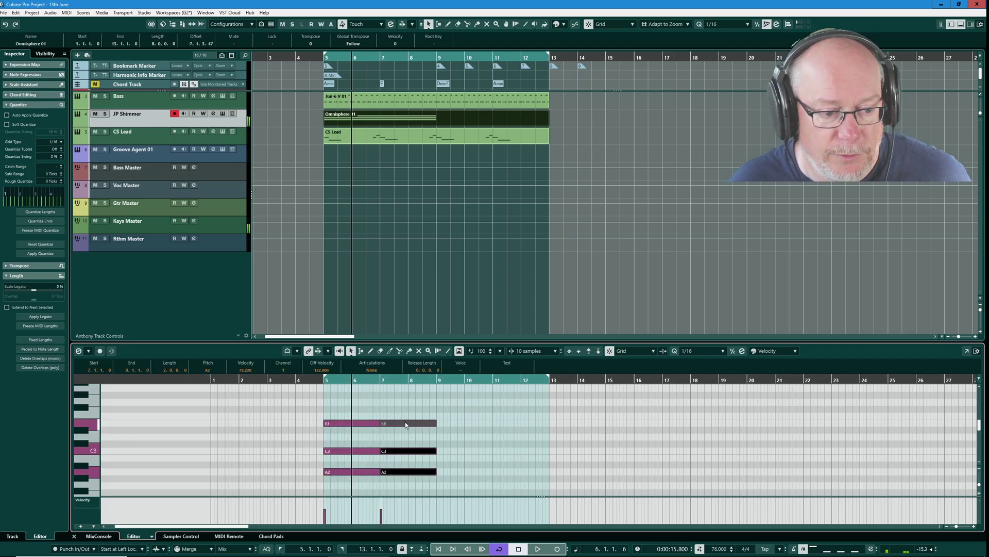
{"action": "left_click_drag", "start_coordinate": [405, 421], "coordinate": [462, 422]}
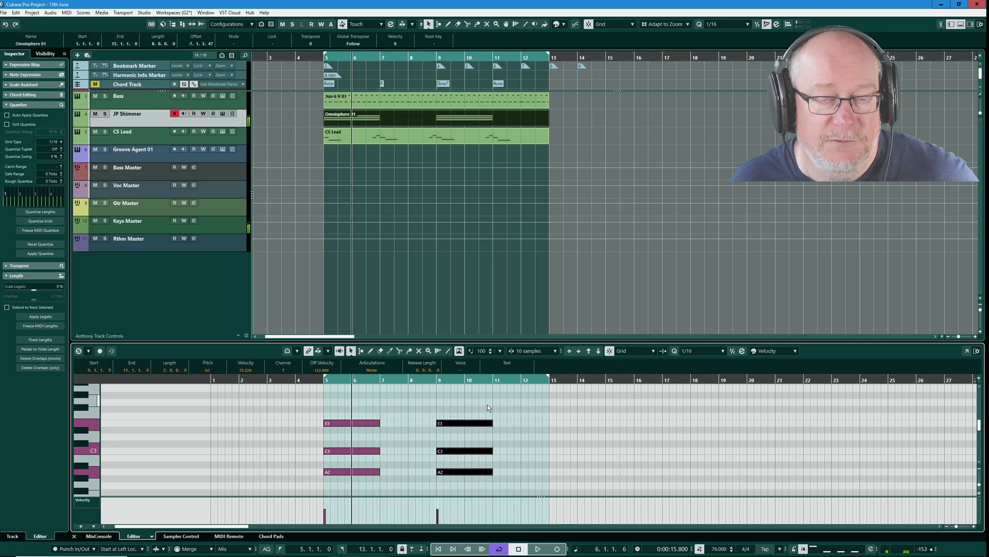
{"action": "left_click", "coordinate": [95, 131]}
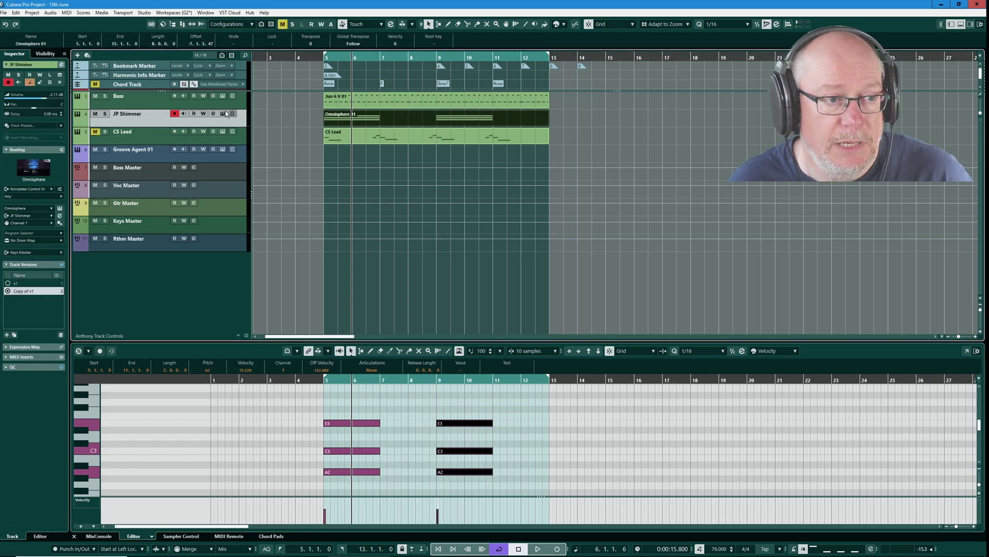
{"action": "left_click", "coordinate": [180, 106]}
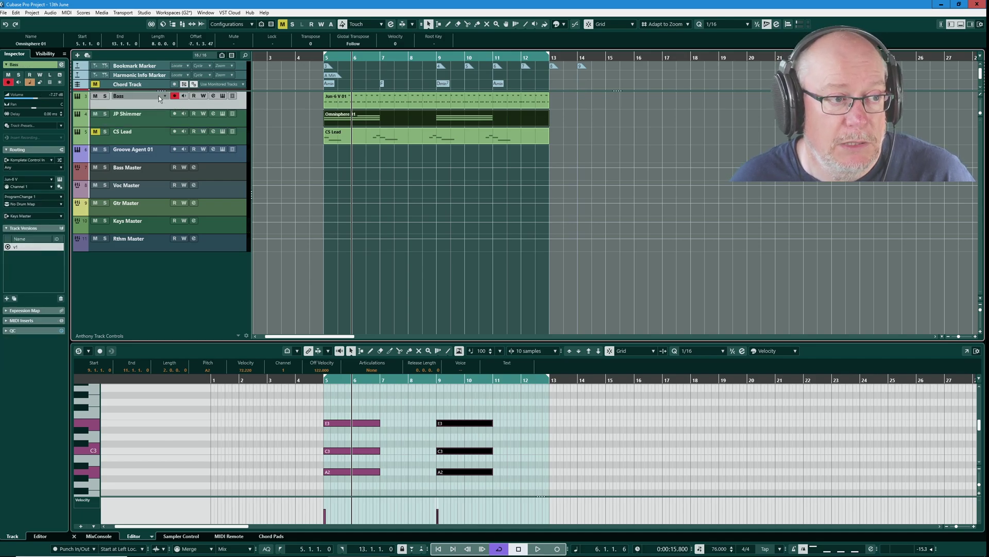
Step: Duplicate Bass's v1 as 'Copy of v1', keeping the Jun-6 V 01 part, and make it active
{"action": "left_click", "coordinate": [164, 93]}
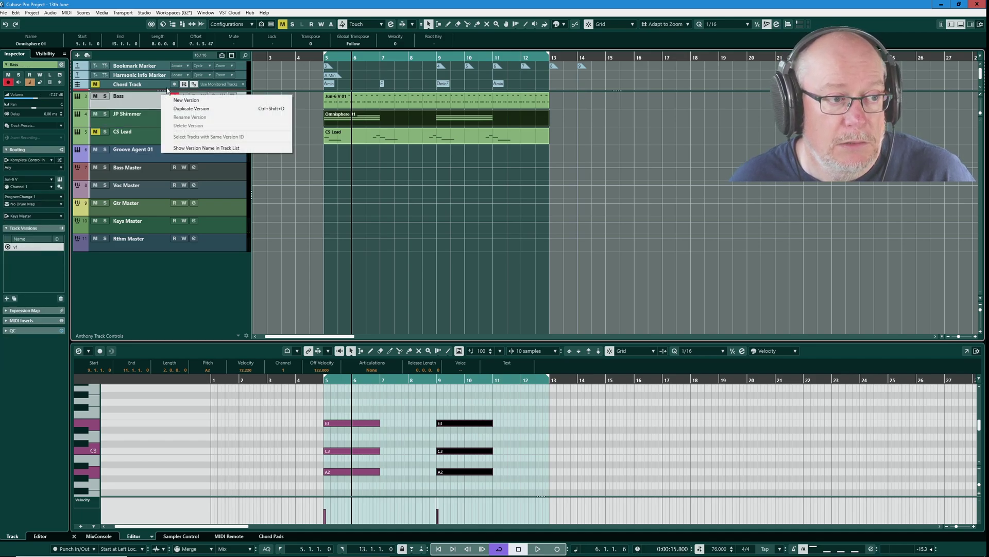
{"action": "left_click", "coordinate": [185, 109]}
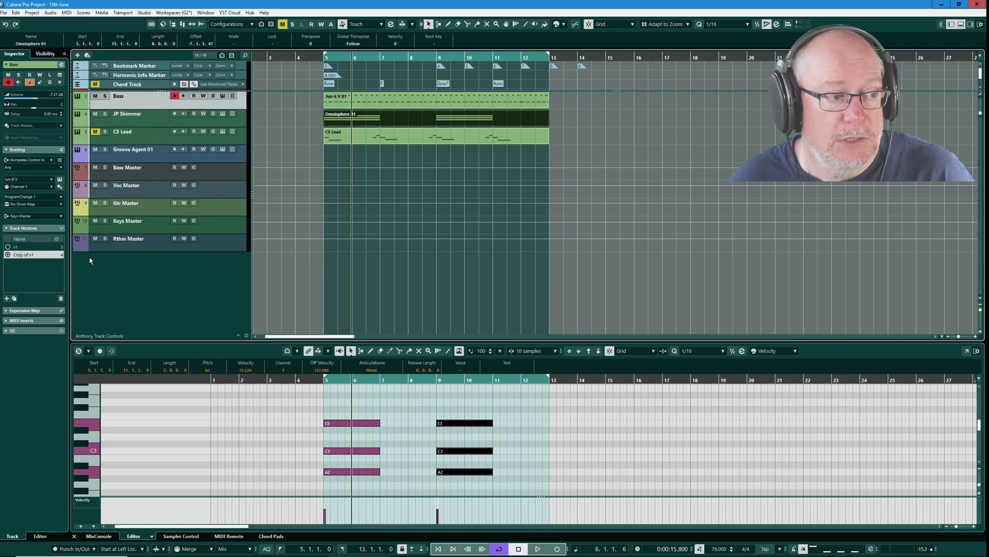
{"action": "left_click", "coordinate": [407, 101]}
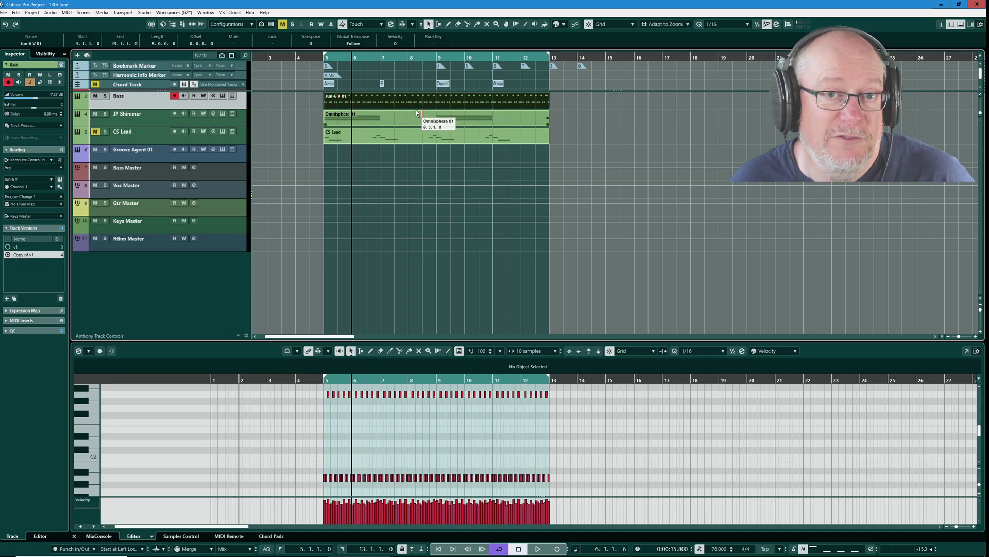
{"action": "left_click", "coordinate": [21, 251]}
{"action": "left_click", "coordinate": [22, 247]}
{"action": "left_click", "coordinate": [26, 254]}
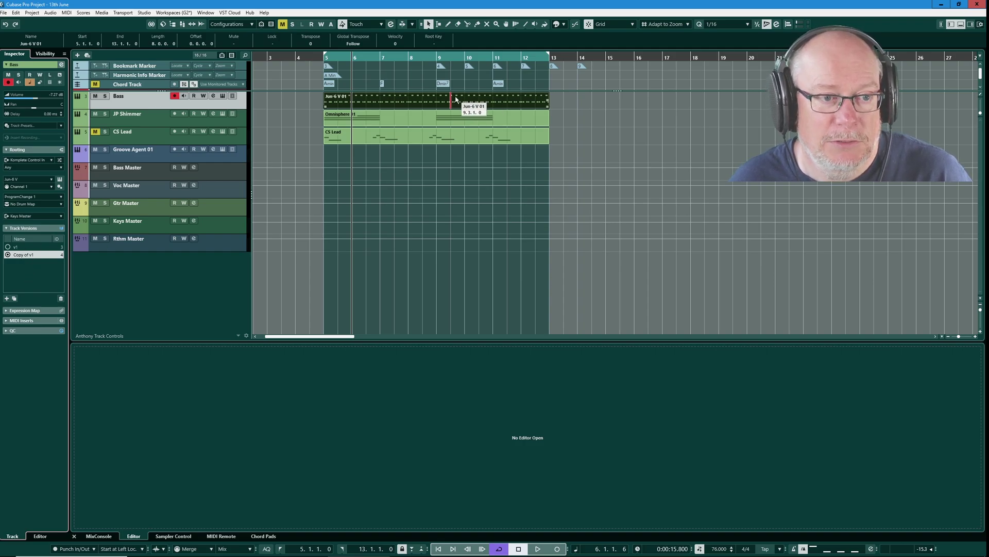
Step: Transpose the Bass part's A2 notes down an octave to A1 in an enlarged Key Editor
{"action": "double_click", "coordinate": [470, 103]}
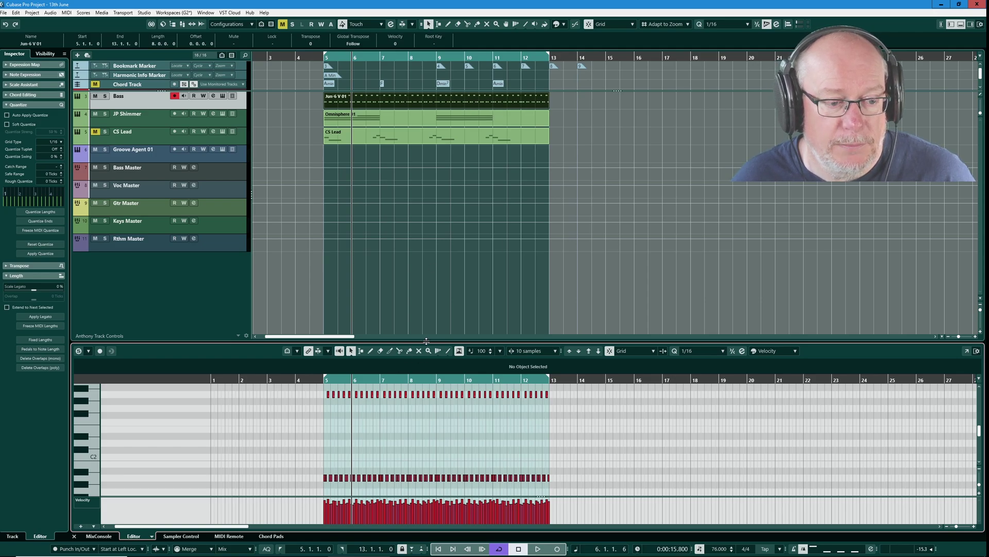
{"action": "left_click_drag", "start_coordinate": [426, 340], "coordinate": [428, 241]}
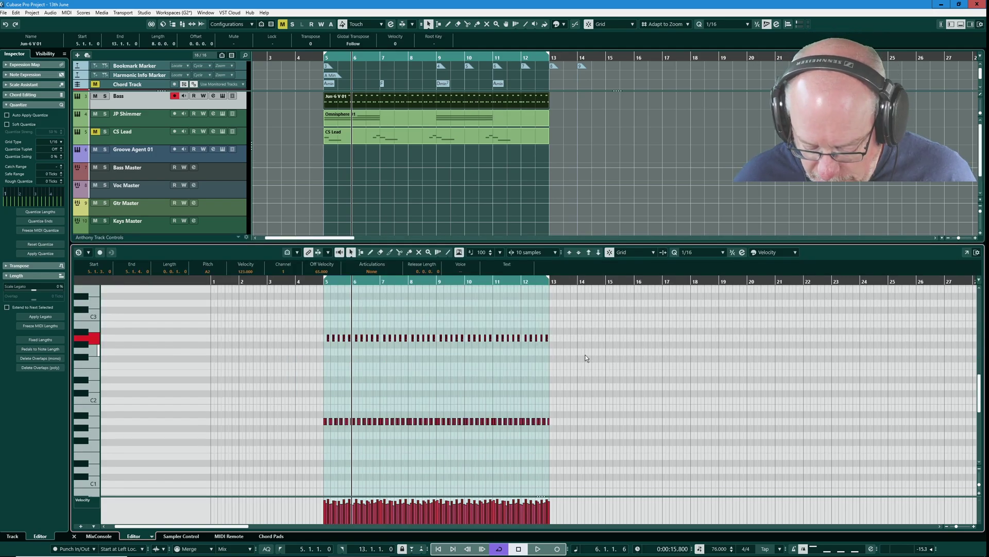
{"action": "key", "text": "shift+Down"}
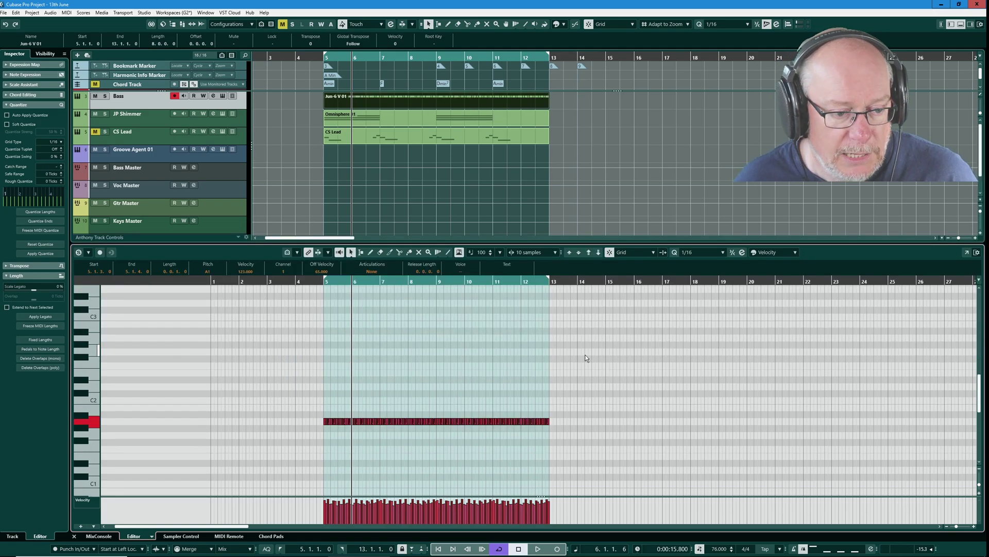
Step: Play the change back from the left locator, then bring up JP Shimmer's Omnisphere 01 chords
{"action": "key", "text": "KP_1"}
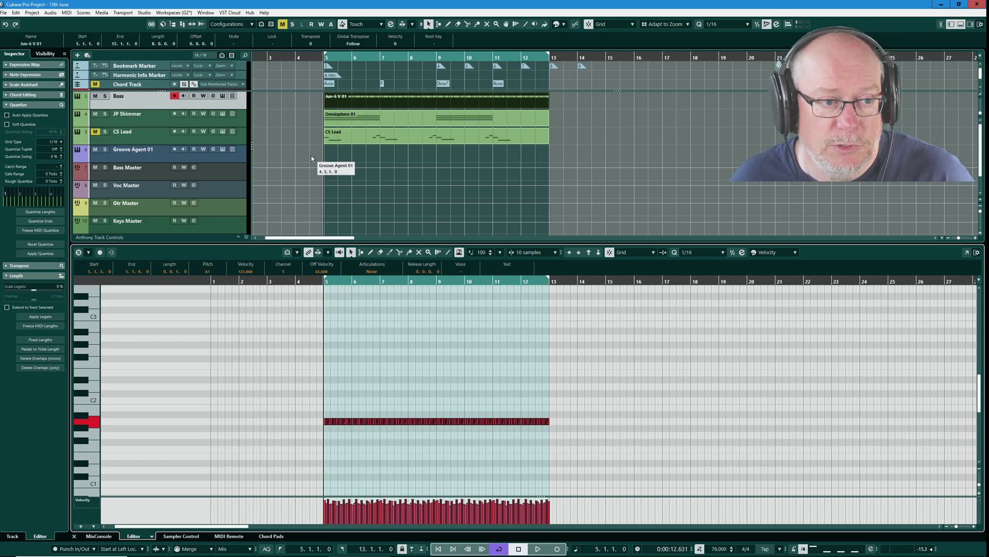
{"action": "key", "text": "space"}
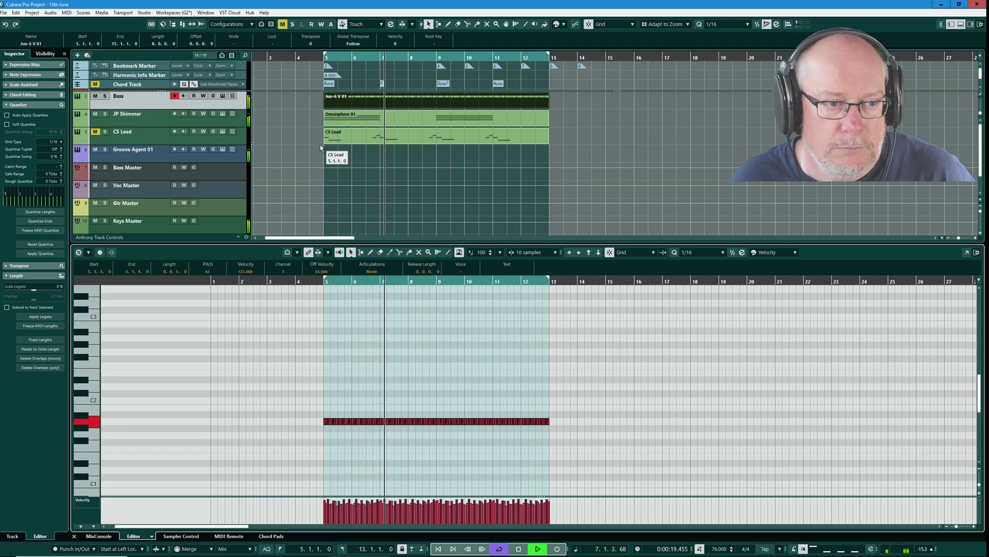
{"action": "key", "text": "space"}
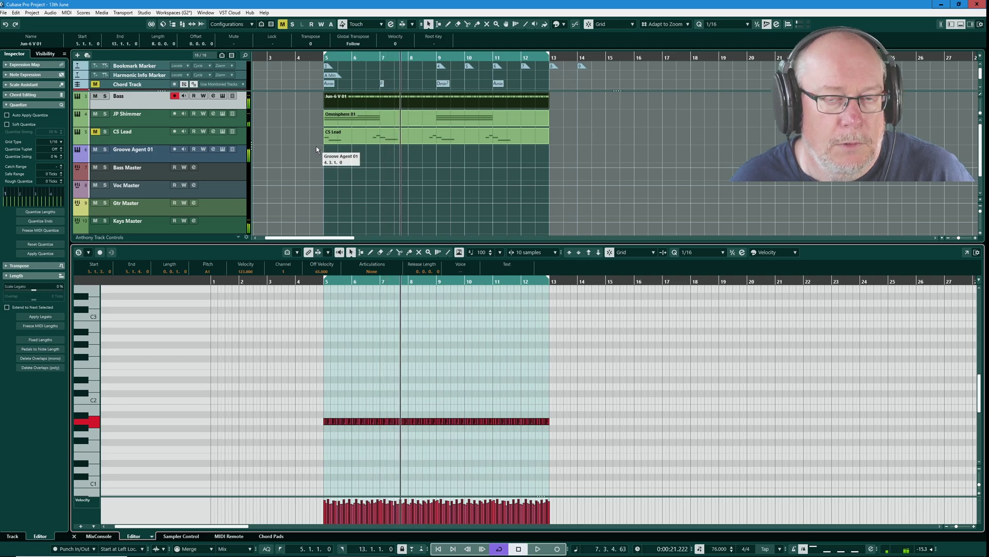
{"action": "left_click", "coordinate": [301, 116]}
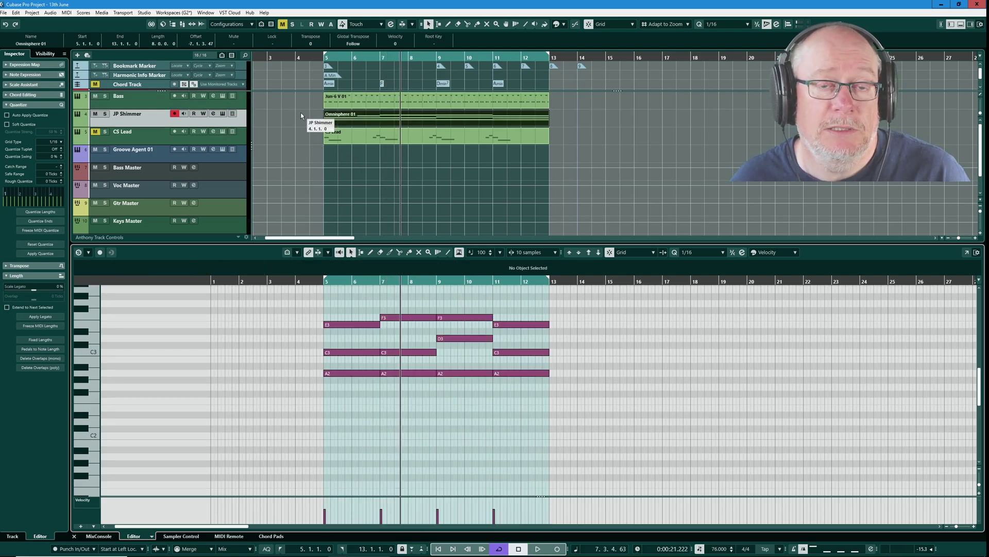
Step: List the Bass track's versions v1 and Copy of v1, then show the Jun-6 V 01 notes
{"action": "left_click", "coordinate": [169, 104]}
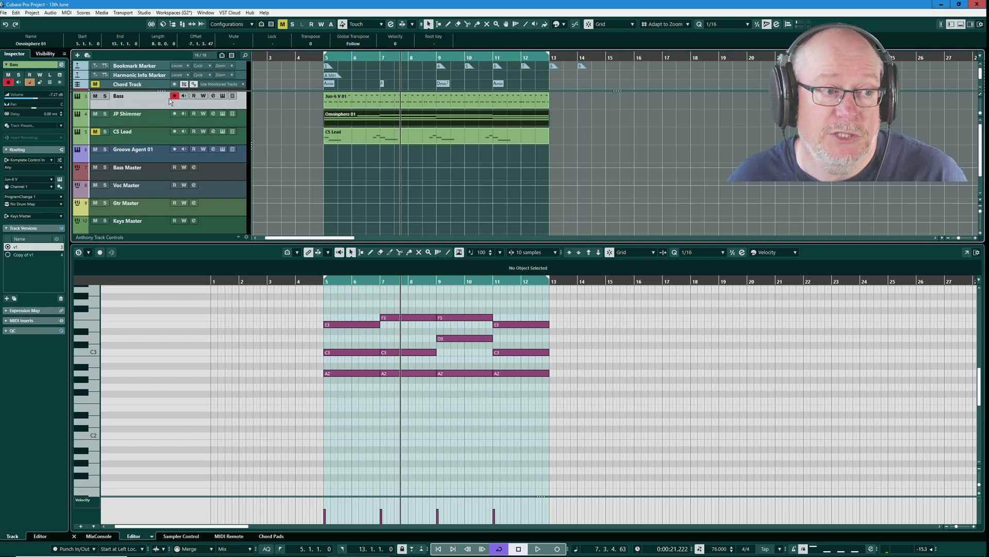
{"action": "left_click", "coordinate": [169, 98]}
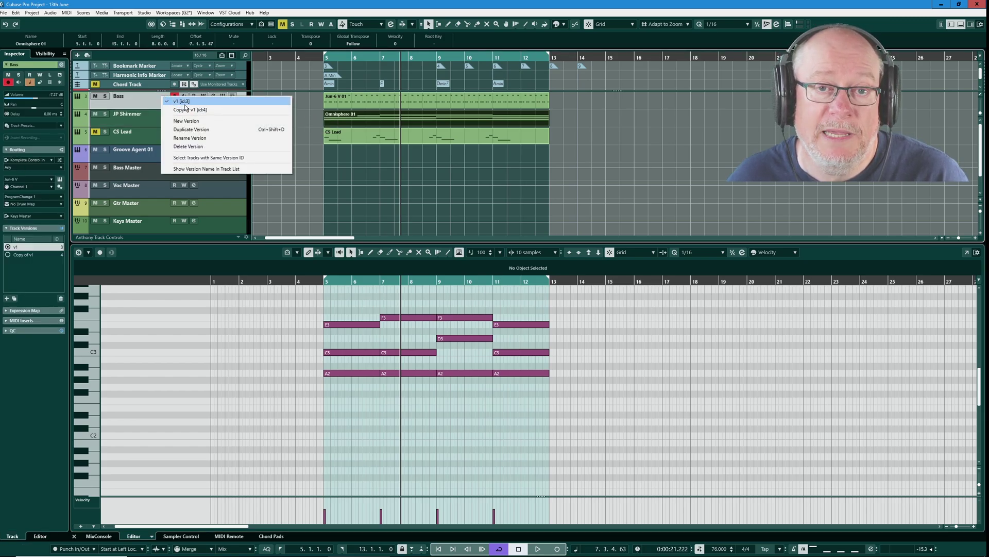
{"action": "left_click", "coordinate": [384, 101]}
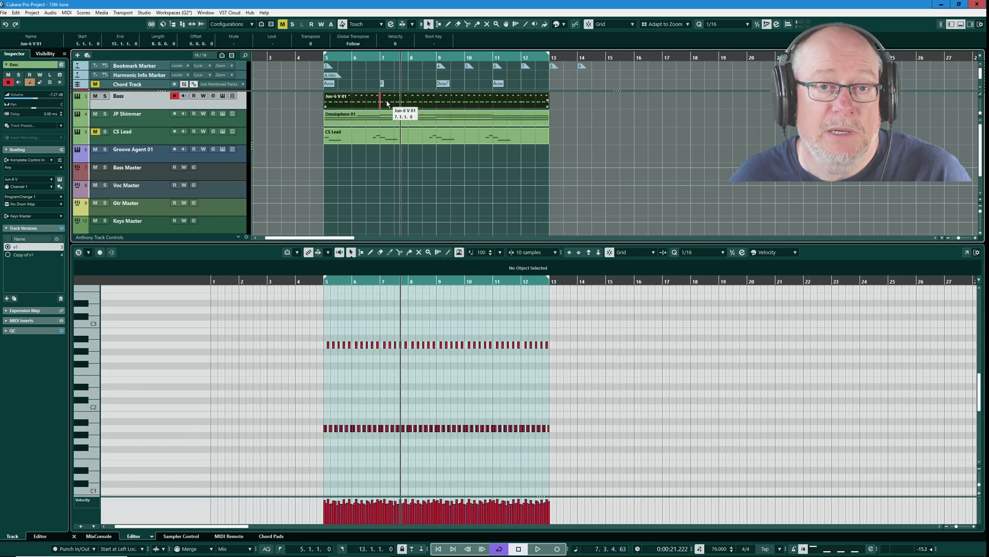
Step: Rename the Bass track's v1 version to 'B'
{"action": "double_click", "coordinate": [16, 247]}
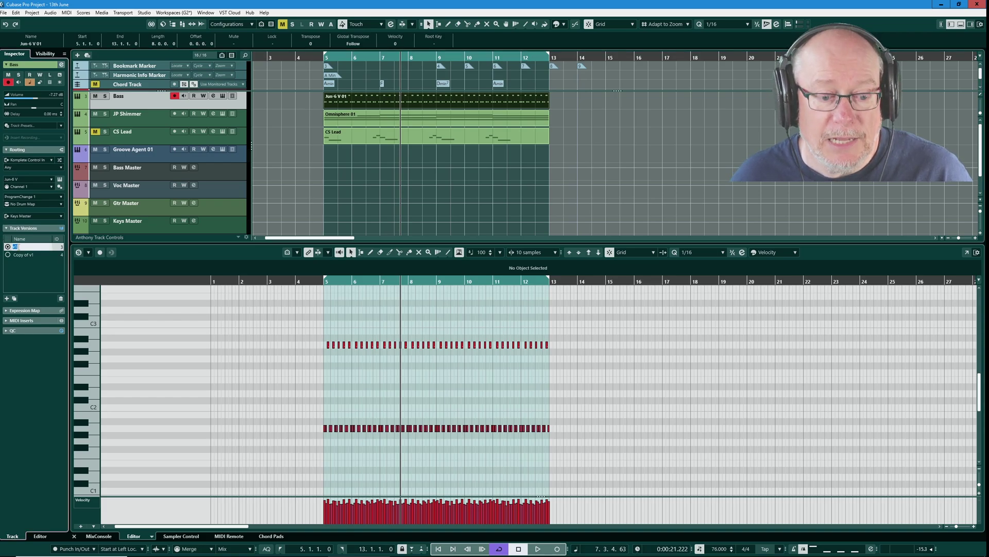
{"action": "left_click", "coordinate": [25, 276]}
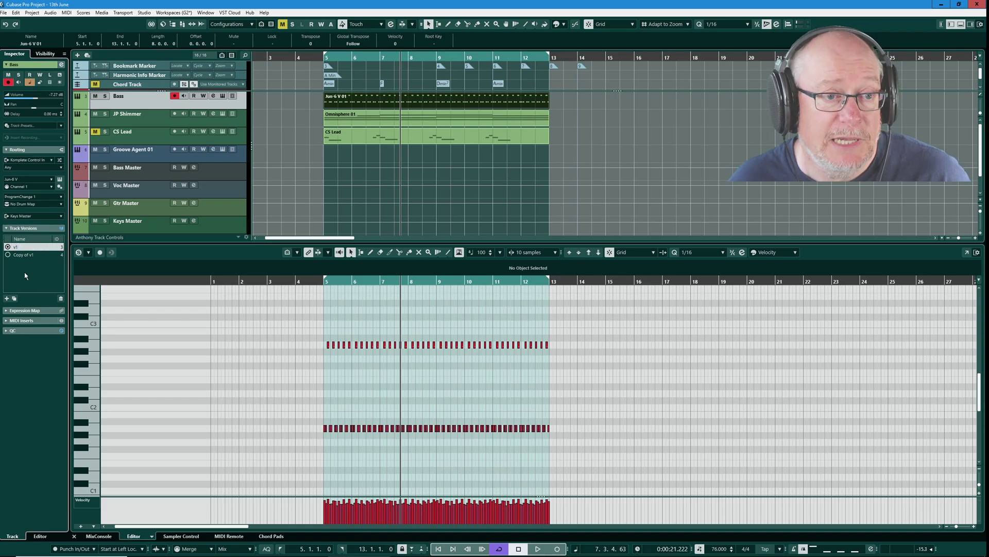
{"action": "double_click", "coordinate": [16, 247]}
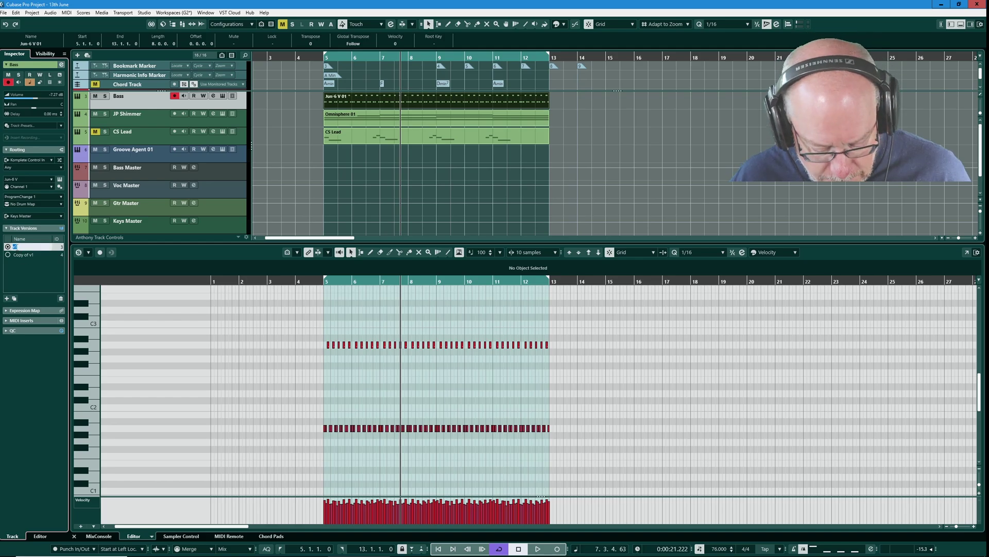
{"action": "type", "text": "B"}
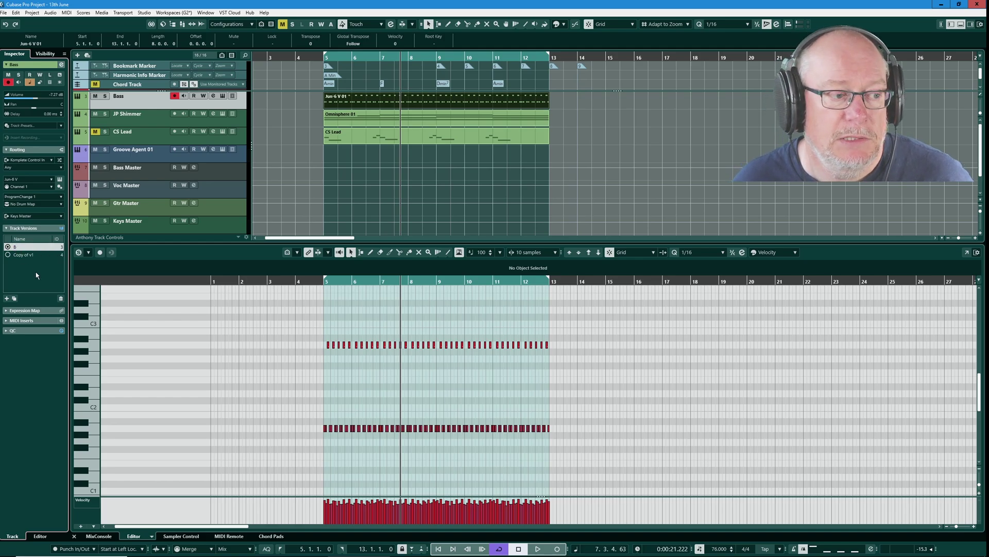
Step: Rename Copy of v1 to 'A' and make version A active
{"action": "left_click", "coordinate": [22, 255]}
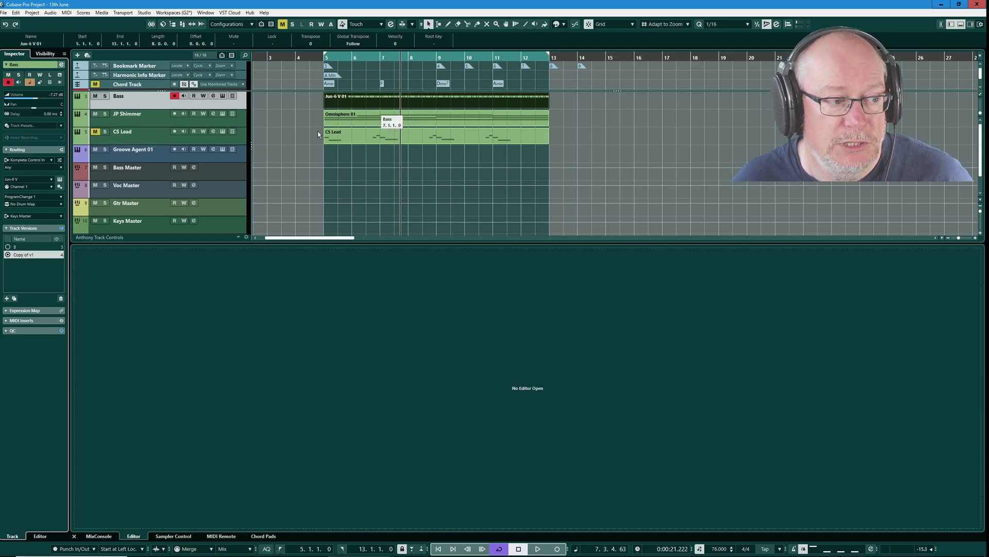
{"action": "double_click", "coordinate": [16, 254]}
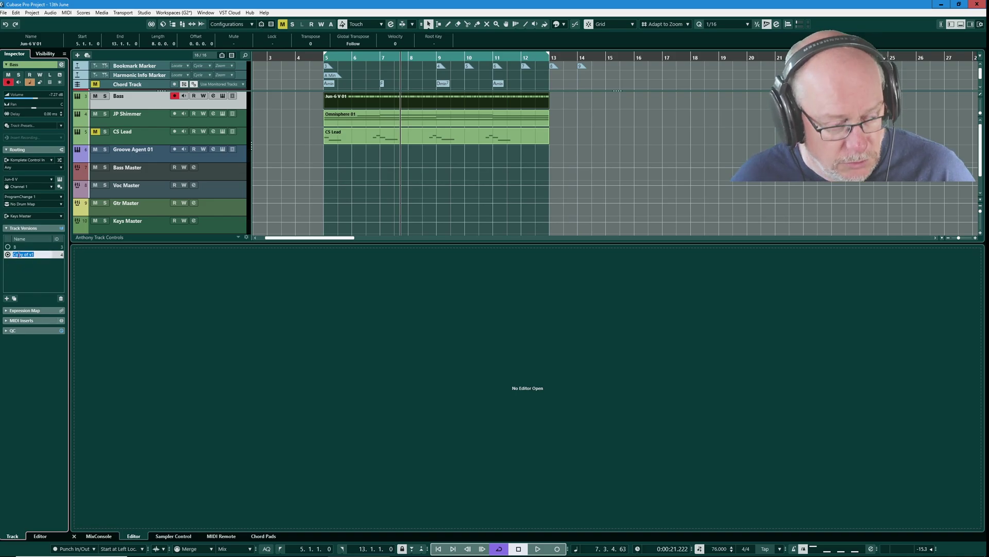
{"action": "type", "text": "A"}
{"action": "key", "text": "Return"}
{"action": "left_click", "coordinate": [9, 248]}
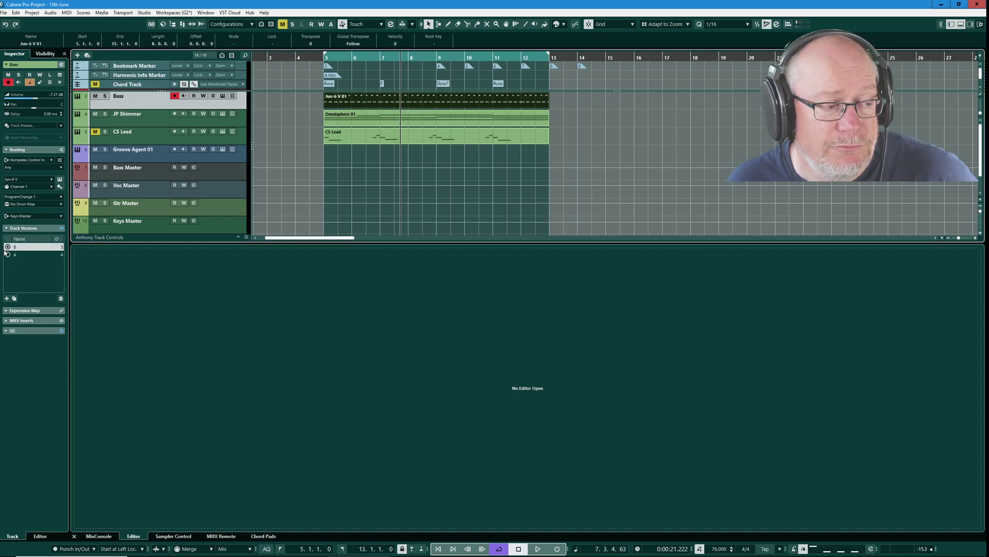
{"action": "left_click", "coordinate": [21, 257]}
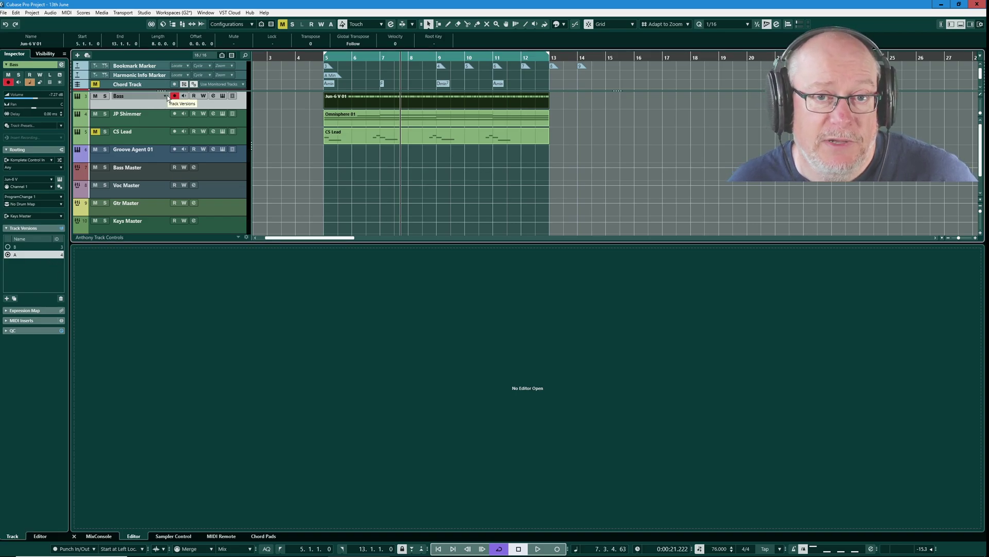
Step: Enable Show Version Name in Track List, switch Bass to version B, and select JP Shimmer
{"action": "left_click", "coordinate": [167, 96]}
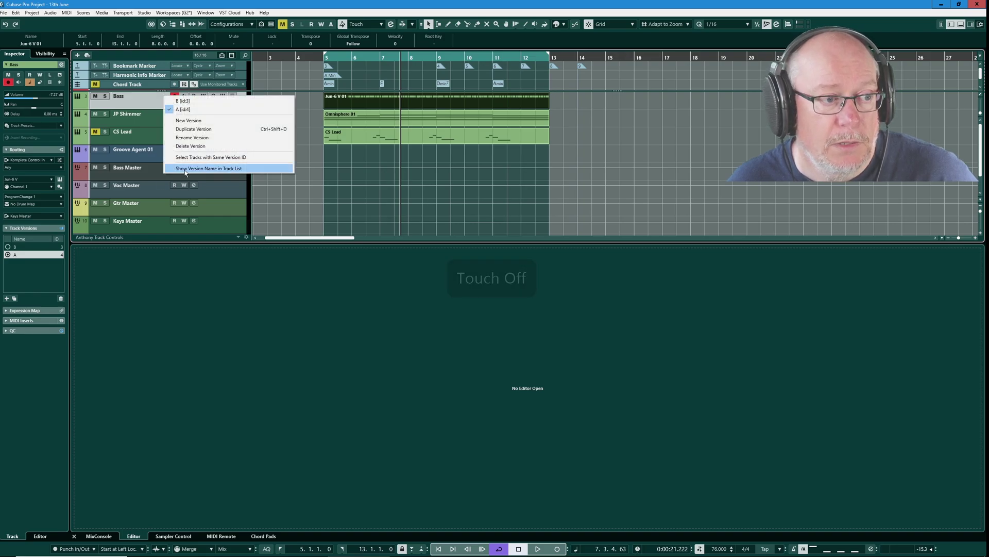
{"action": "left_click", "coordinate": [216, 169]}
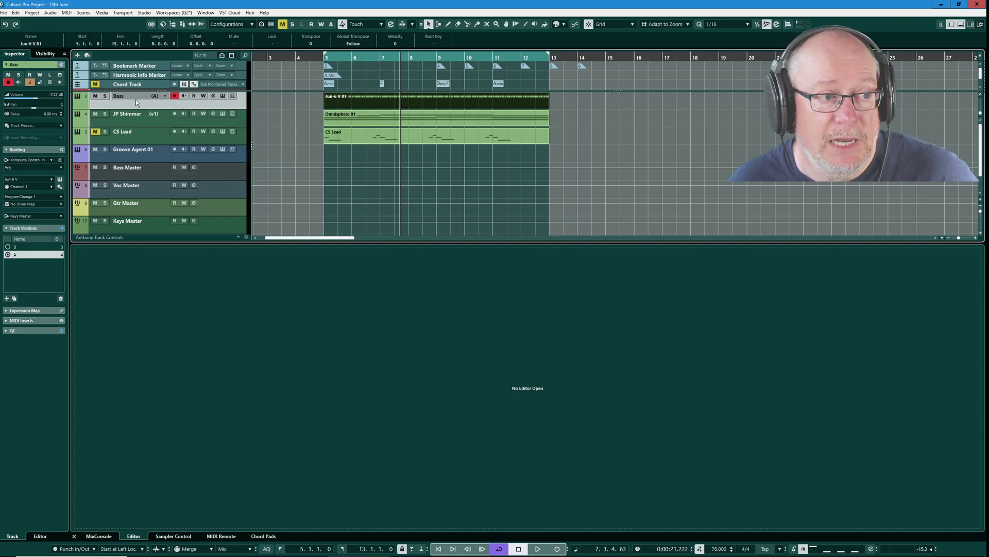
{"action": "left_click", "coordinate": [22, 247]}
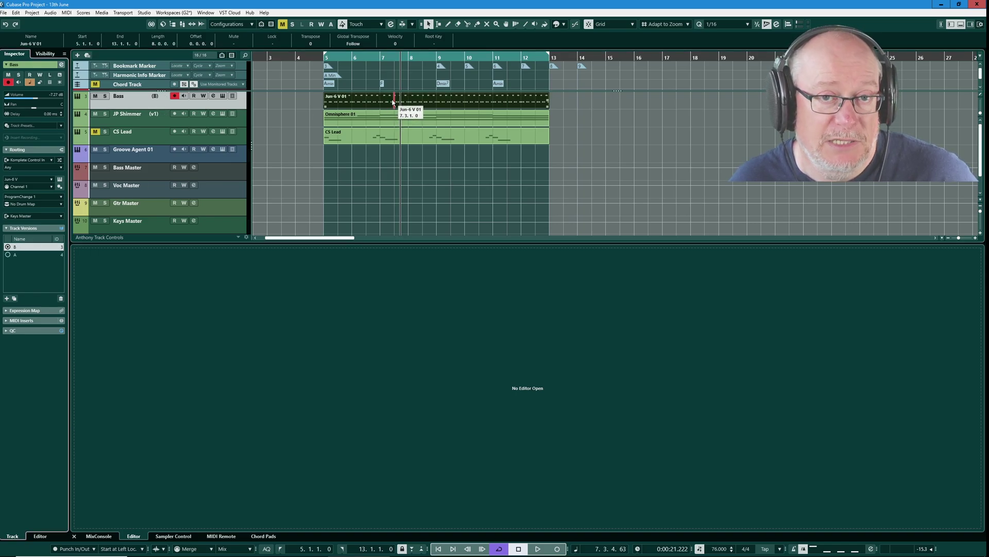
{"action": "left_click", "coordinate": [138, 119]}
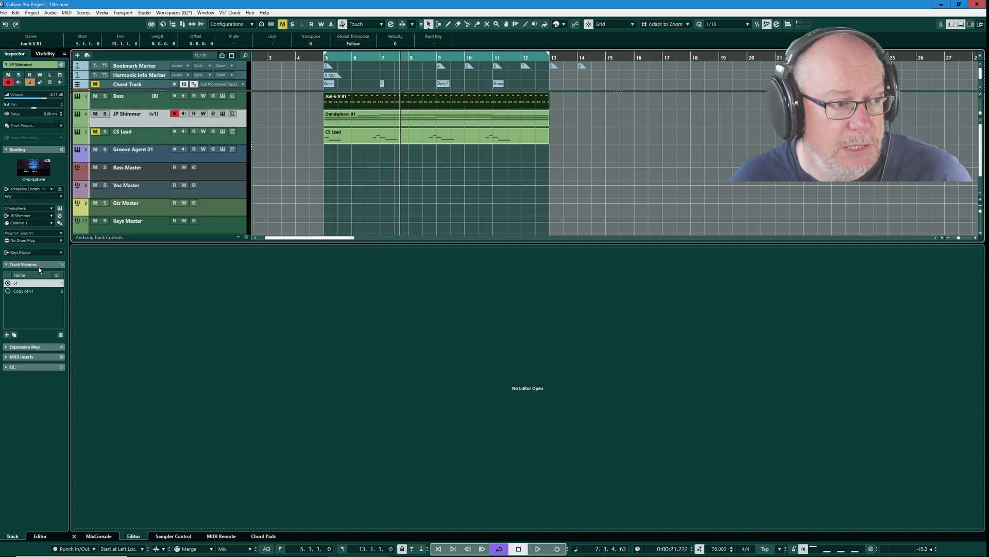
Step: Rename JP Shimmer's v1 version to B and Copy of v1 to A, leaving A active
{"action": "double_click", "coordinate": [17, 285]}
{"action": "type", "text": "B"}
{"action": "key", "text": "Return"}
{"action": "left_click", "coordinate": [27, 291]}
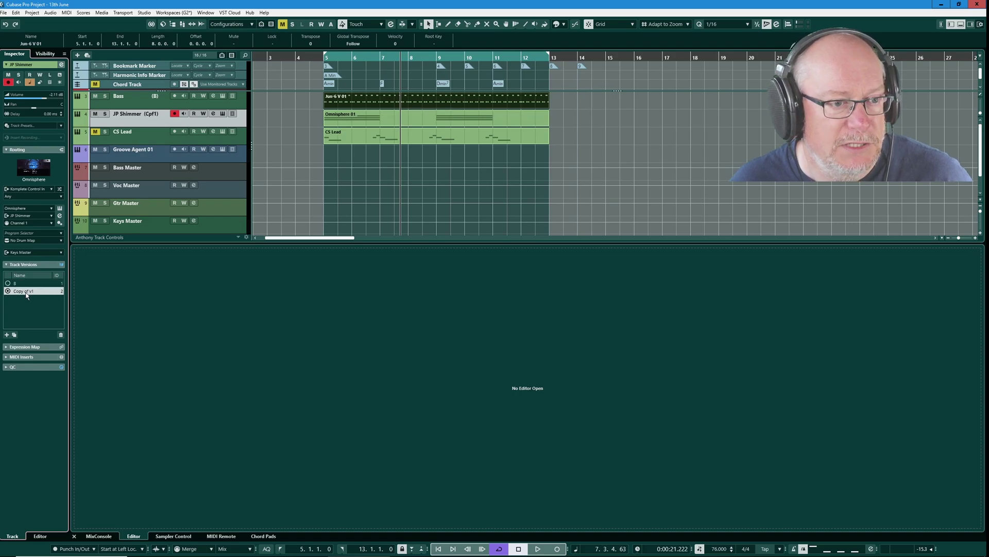
{"action": "double_click", "coordinate": [19, 291]}
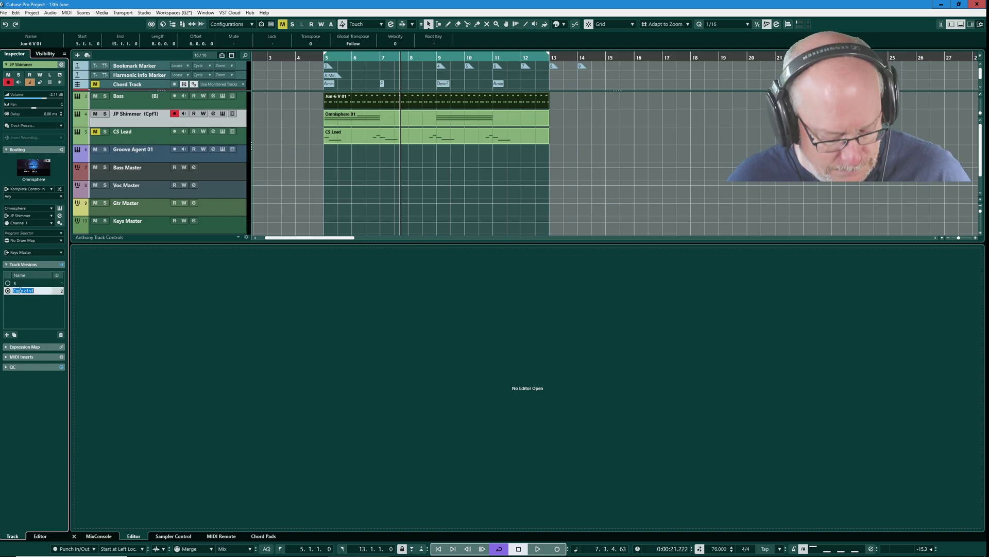
{"action": "type", "text": "A"}
{"action": "key", "text": "Return"}
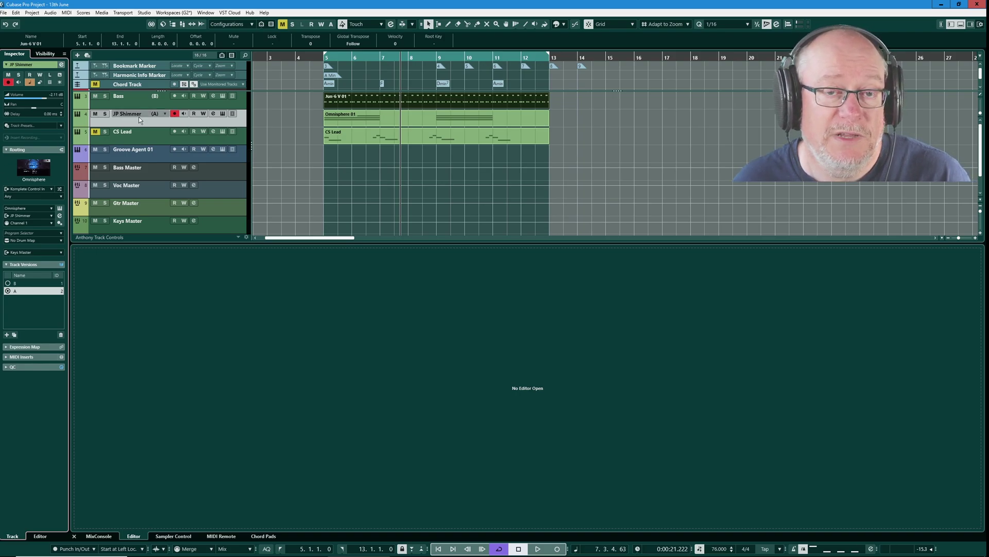
Step: Switch the Bass track to version A and JP Shimmer to version B
{"action": "left_click", "coordinate": [156, 97]}
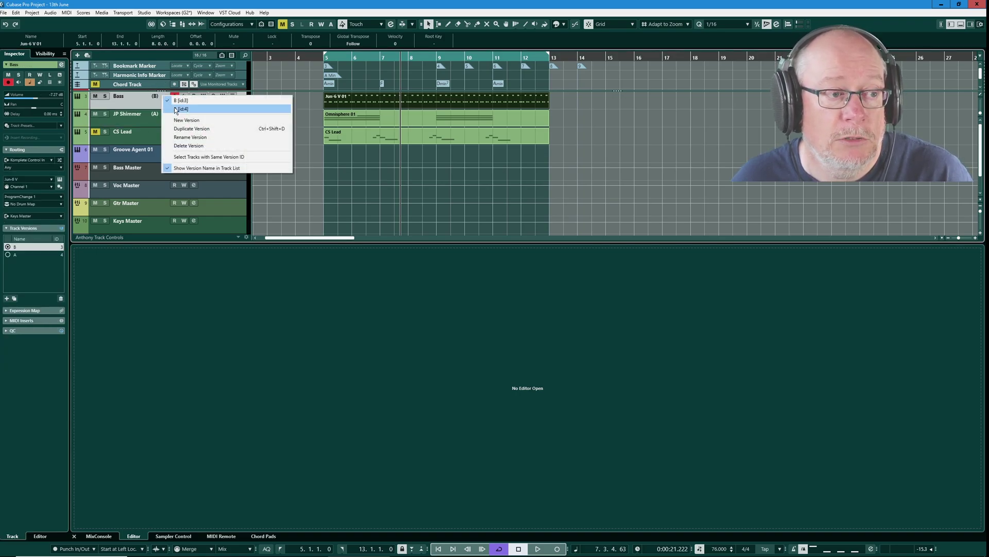
{"action": "left_click", "coordinate": [175, 103]}
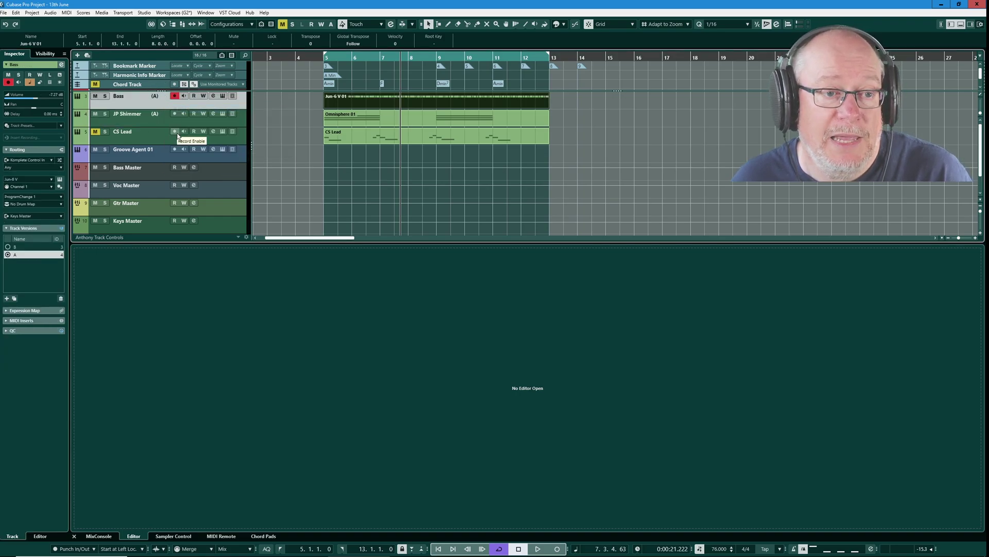
{"action": "left_click", "coordinate": [155, 114]}
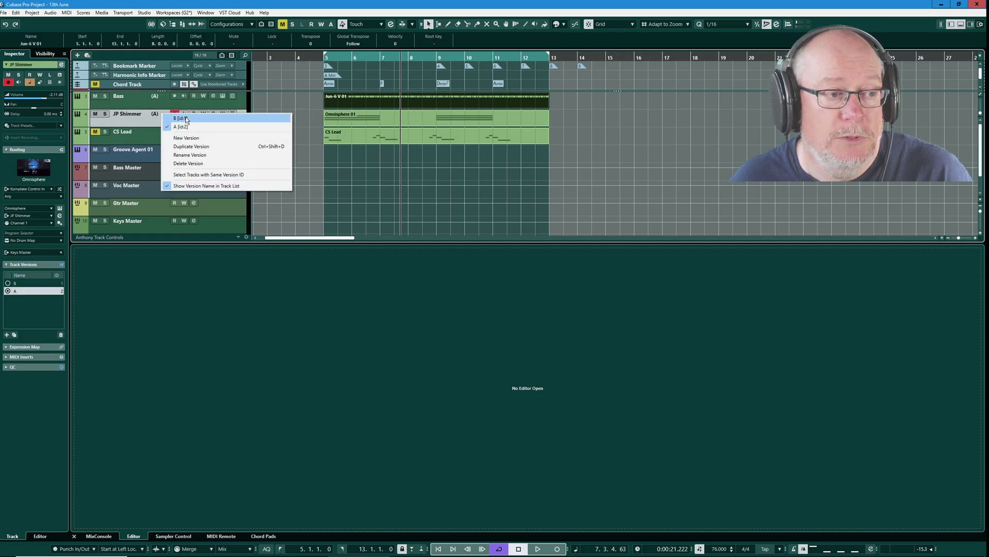
{"action": "left_click", "coordinate": [176, 118]}
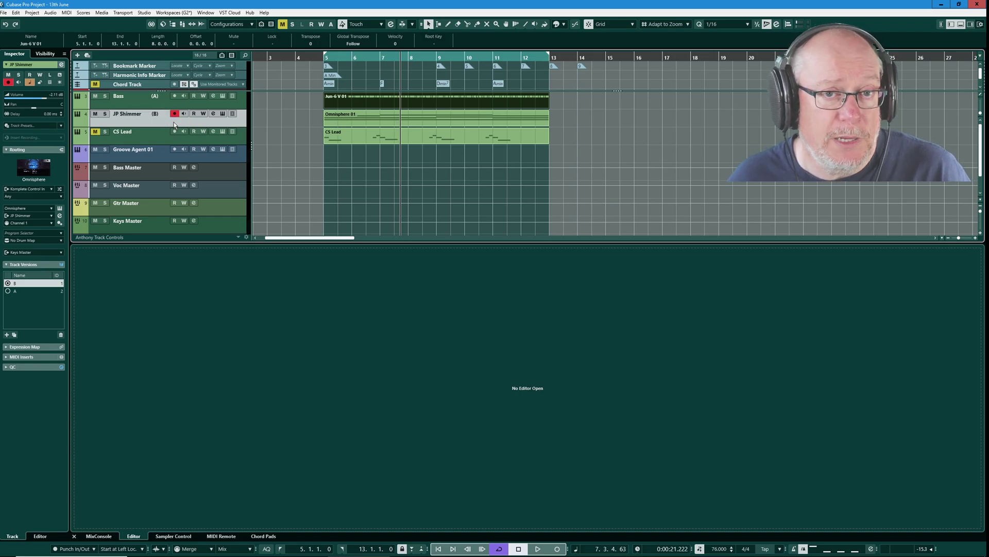
Step: Return JP Shimmer to version A and show its track versions in the Inspector
{"action": "left_click", "coordinate": [138, 98]}
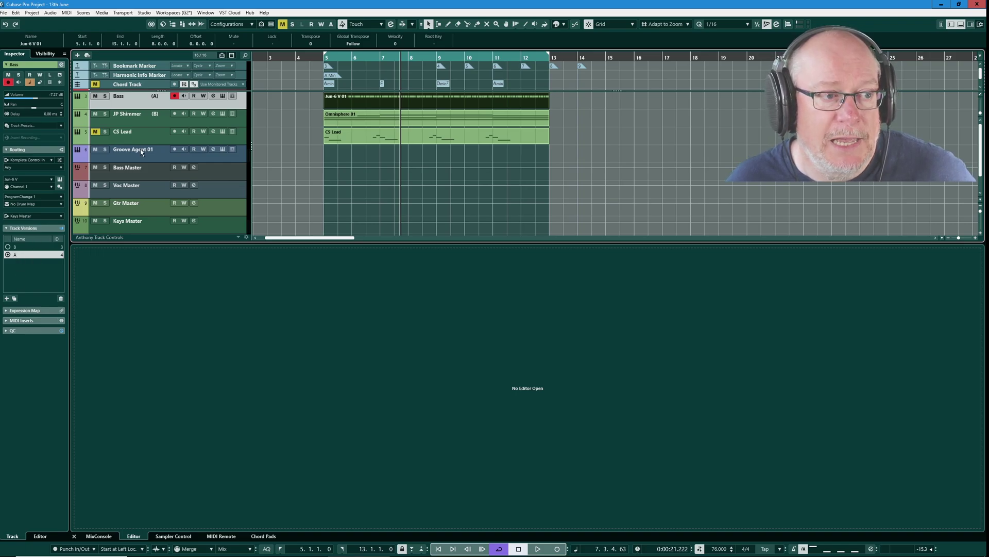
{"action": "left_click", "coordinate": [139, 121]}
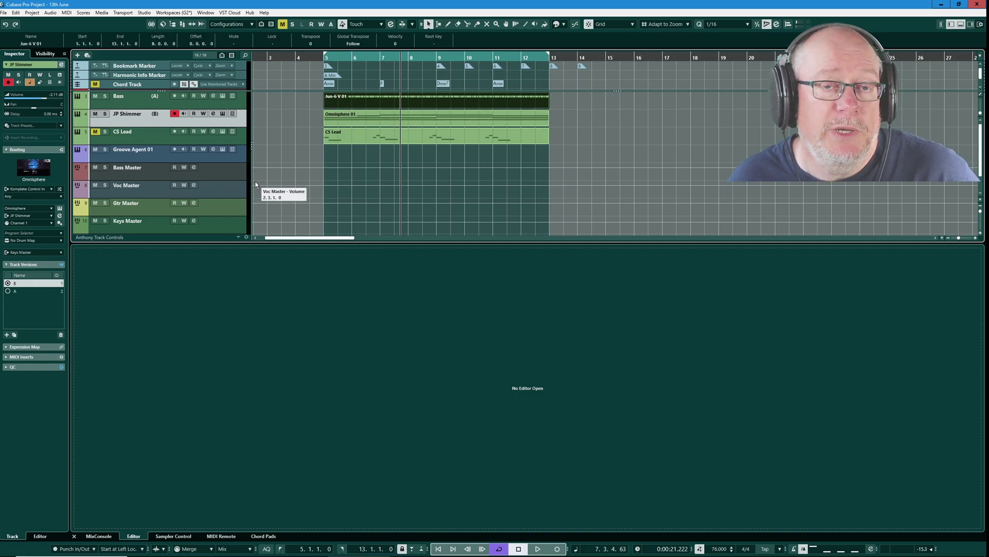
{"action": "left_click", "coordinate": [52, 290]}
{"action": "left_click", "coordinate": [116, 104]}
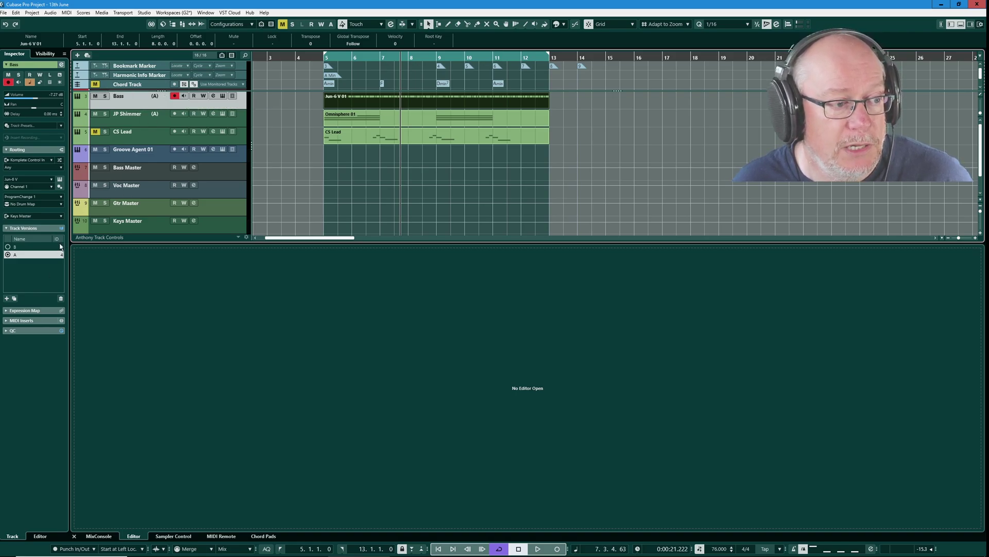
{"action": "left_click", "coordinate": [128, 122]}
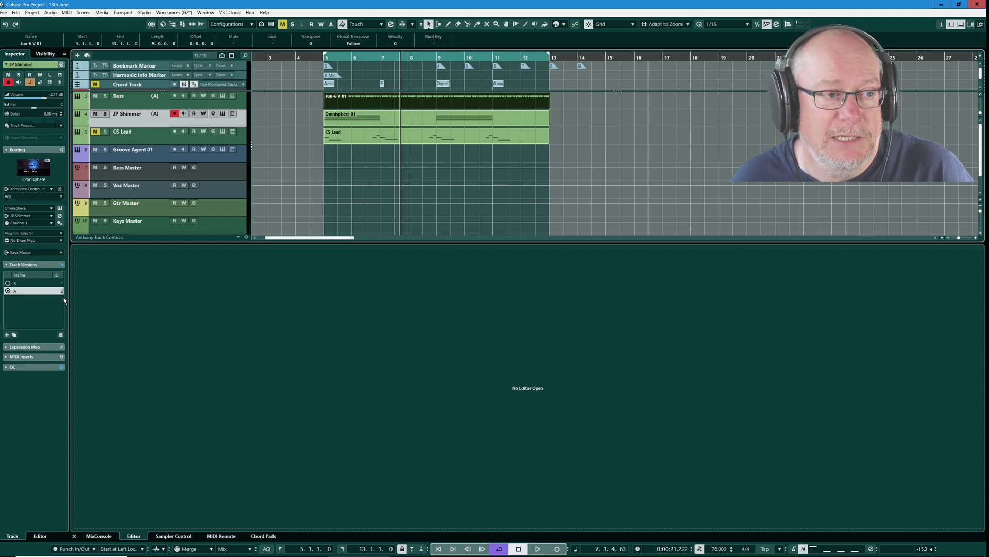
Step: Assign common version ID 5 to version A on both Bass and JP Shimmer, then verify it
{"action": "left_click", "coordinate": [142, 105]}
{"action": "left_click", "coordinate": [133, 119], "text": "ctrl"}
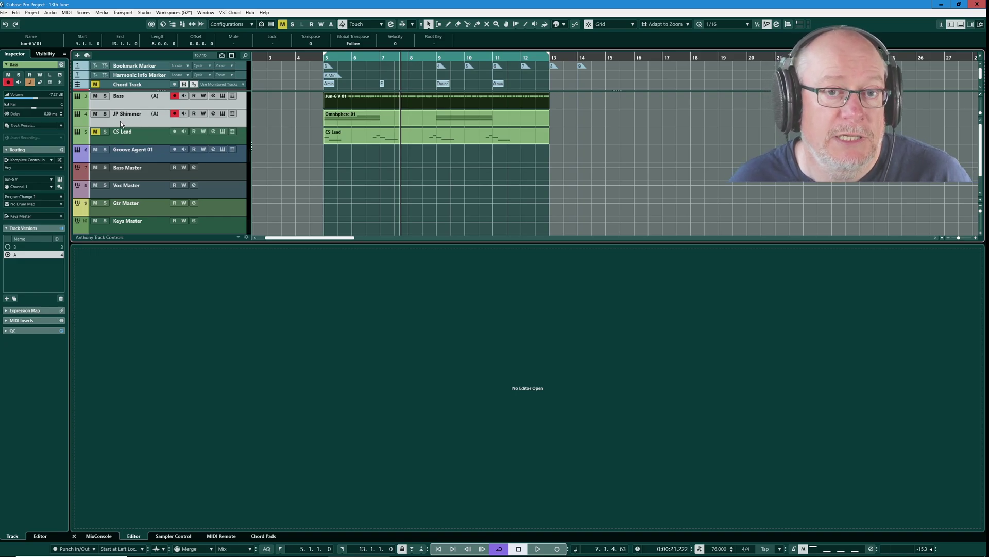
{"action": "left_click", "coordinate": [32, 13]}
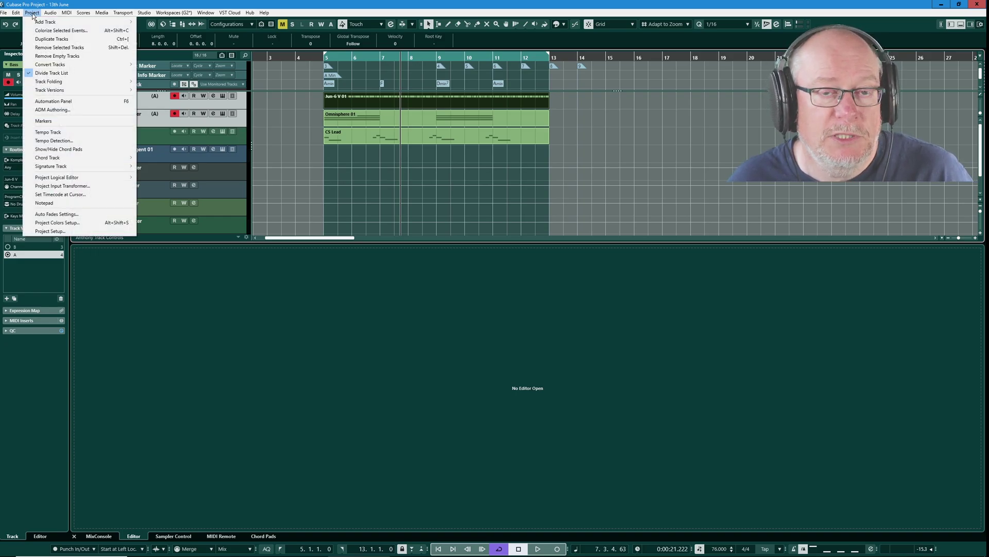
{"action": "mouse_move", "coordinate": [48, 90]}
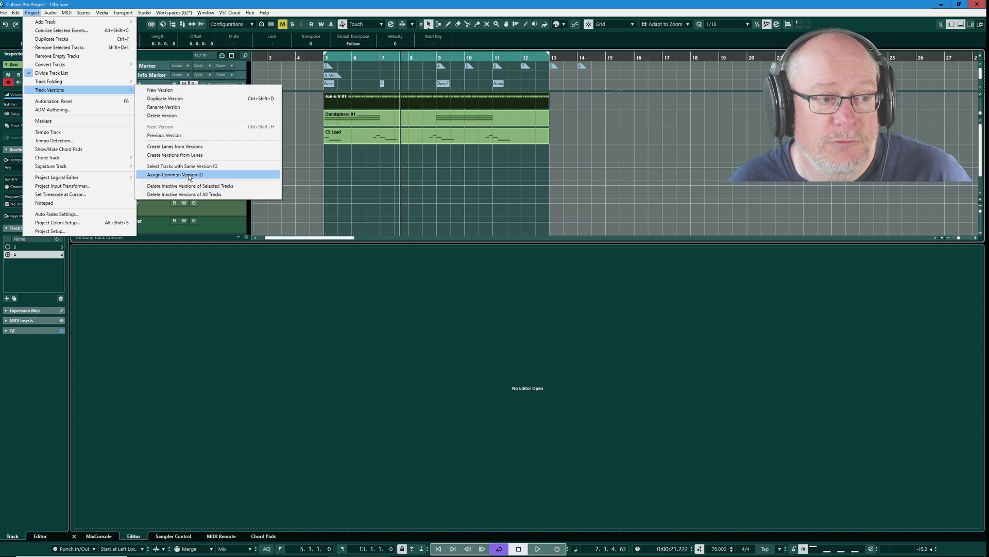
{"action": "left_click", "coordinate": [190, 176]}
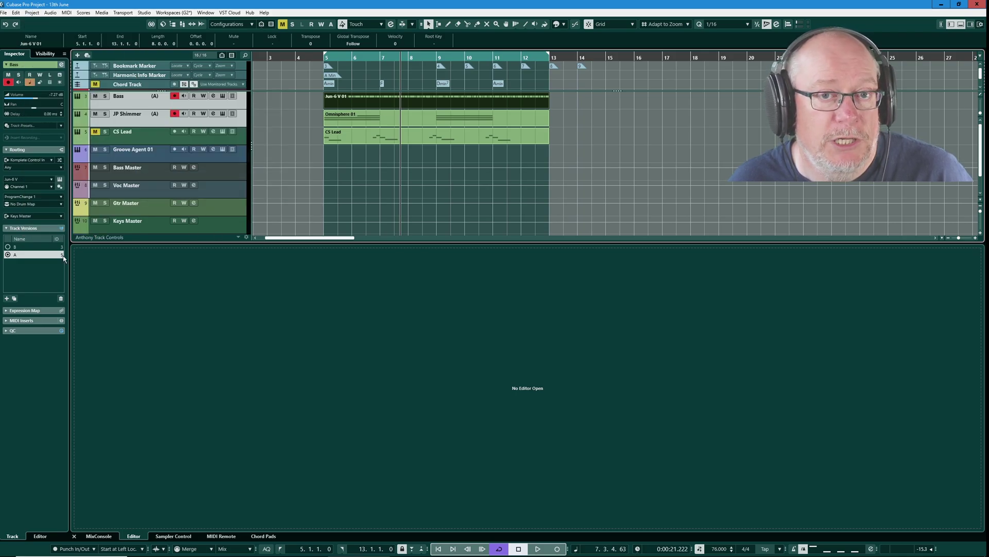
{"action": "left_click", "coordinate": [138, 104]}
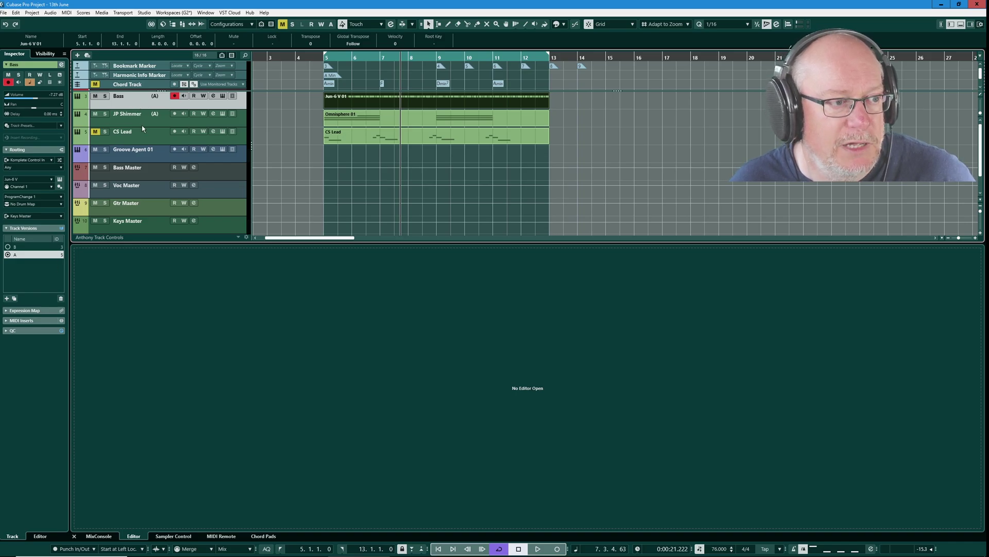
{"action": "left_click", "coordinate": [130, 124]}
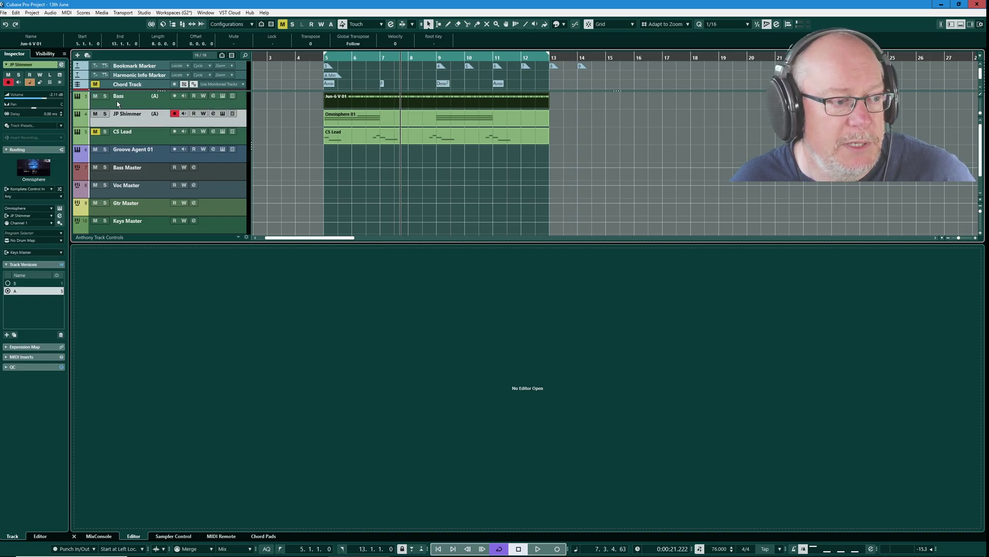
Step: Switch both the Bass and JP Shimmer tracks to version B
{"action": "left_click", "coordinate": [159, 97]}
{"action": "left_click", "coordinate": [182, 101]}
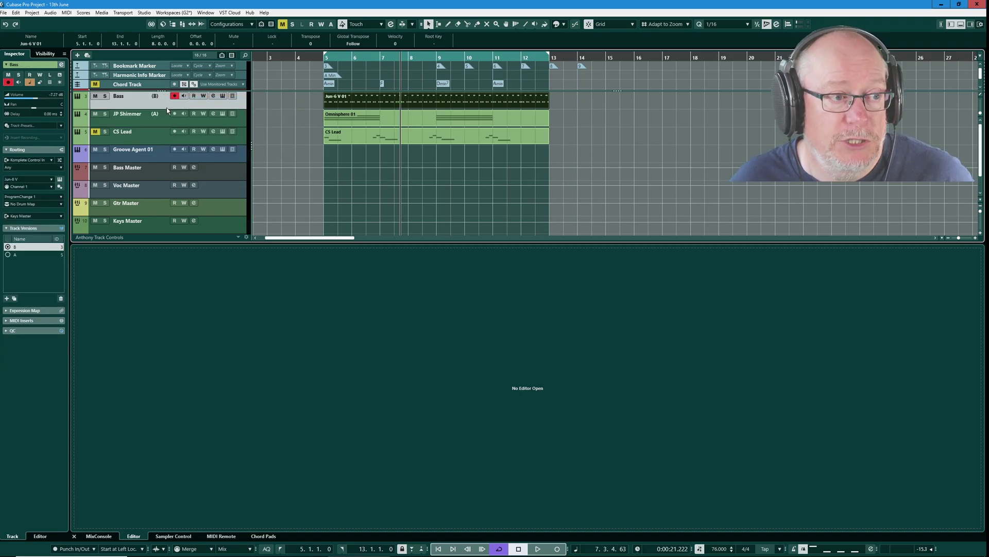
{"action": "left_click", "coordinate": [164, 114]}
{"action": "left_click", "coordinate": [181, 118]}
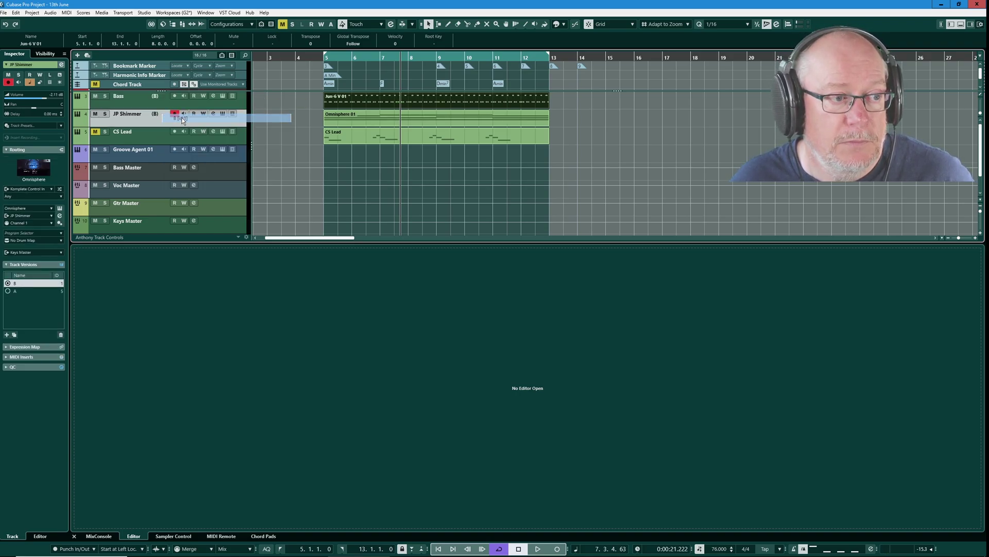
Step: Assign common version ID 6 to version B on both tracks, then verify it on JP Shimmer
{"action": "left_click", "coordinate": [137, 103]}
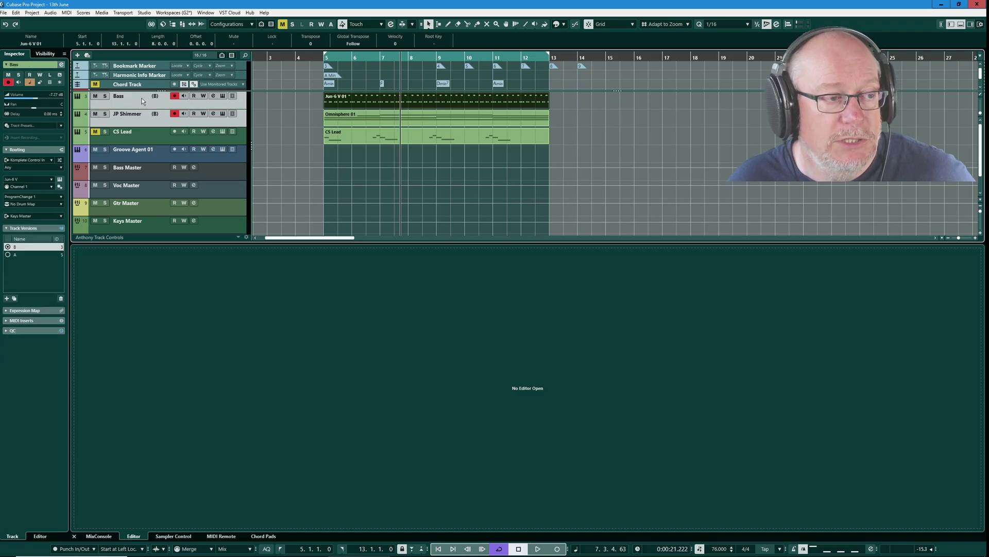
{"action": "left_click", "coordinate": [32, 12]}
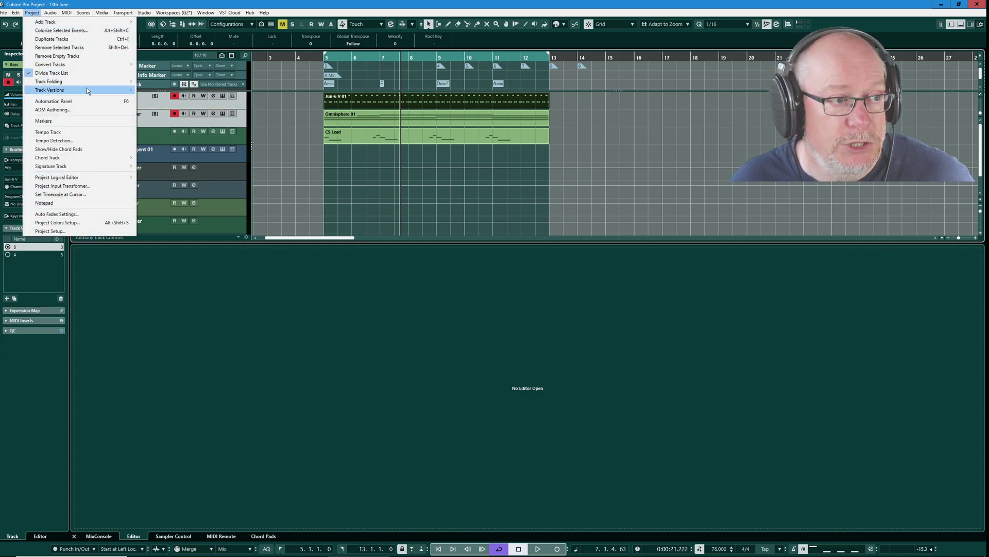
{"action": "mouse_move", "coordinate": [86, 89]}
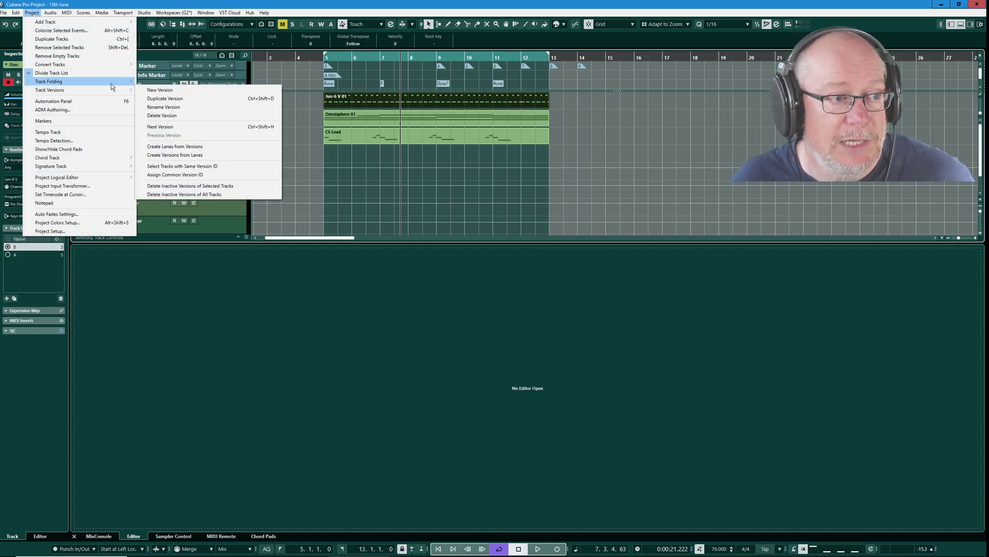
{"action": "left_click", "coordinate": [172, 176]}
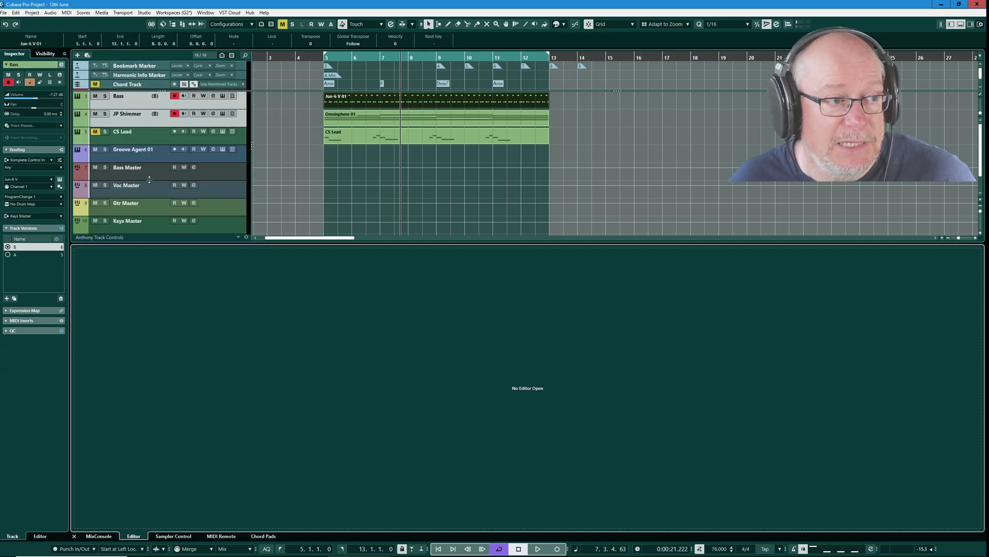
{"action": "left_click", "coordinate": [147, 106]}
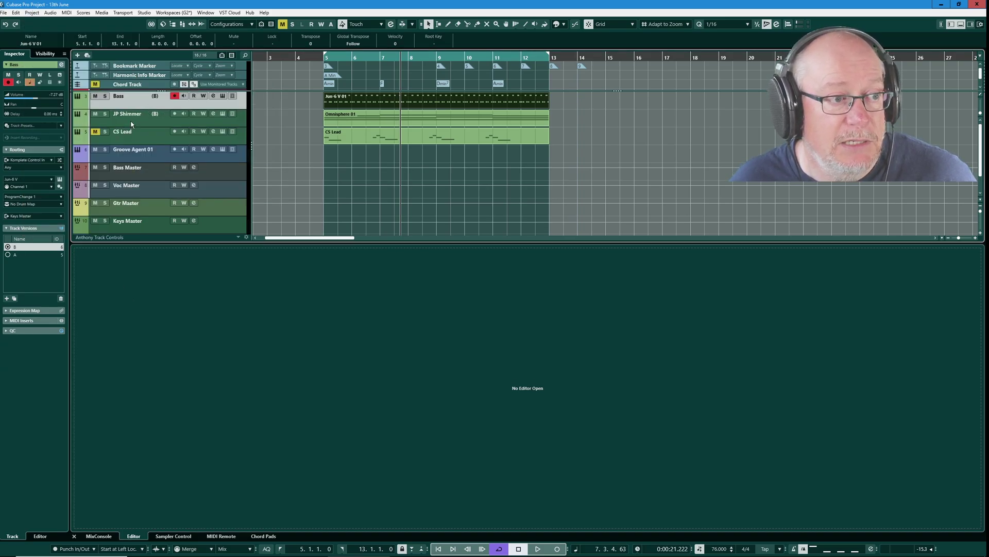
{"action": "left_click", "coordinate": [133, 123]}
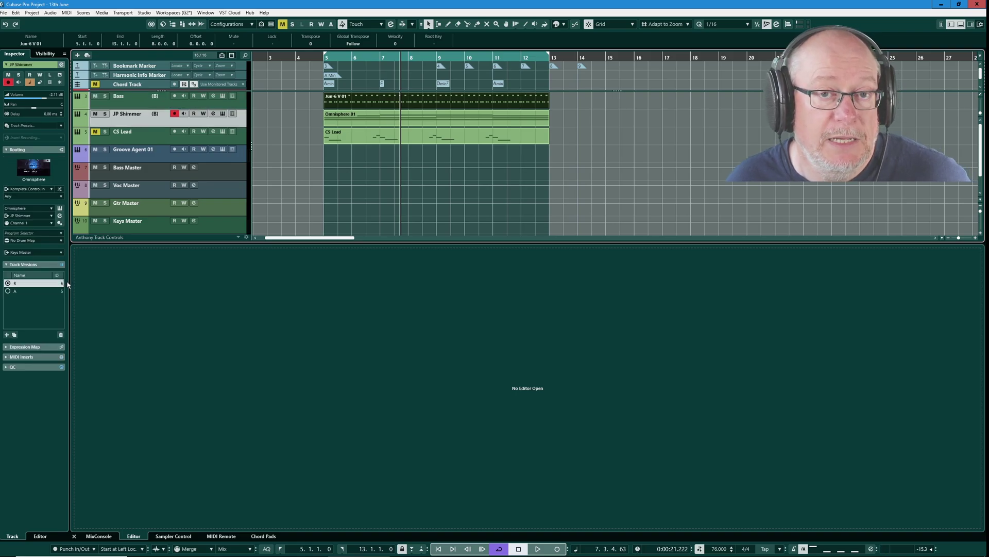
{"action": "left_click", "coordinate": [137, 101], "text": "ctrl"}
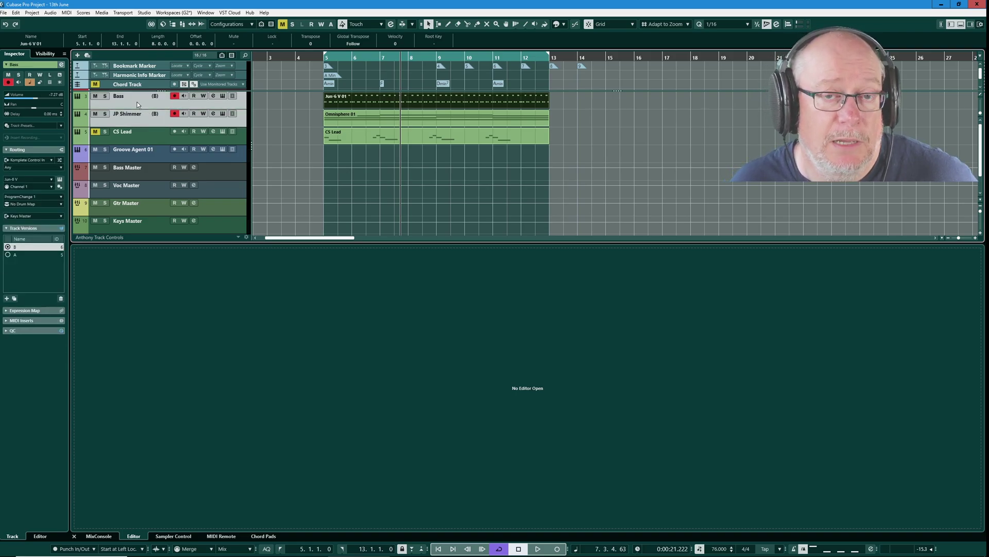
{"action": "left_click", "coordinate": [165, 96]}
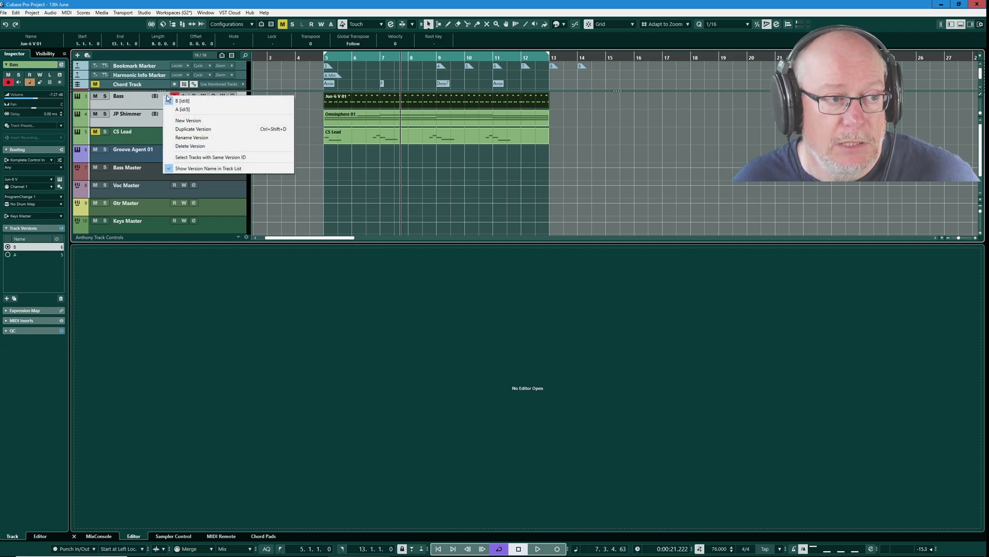
{"action": "left_click", "coordinate": [184, 110]}
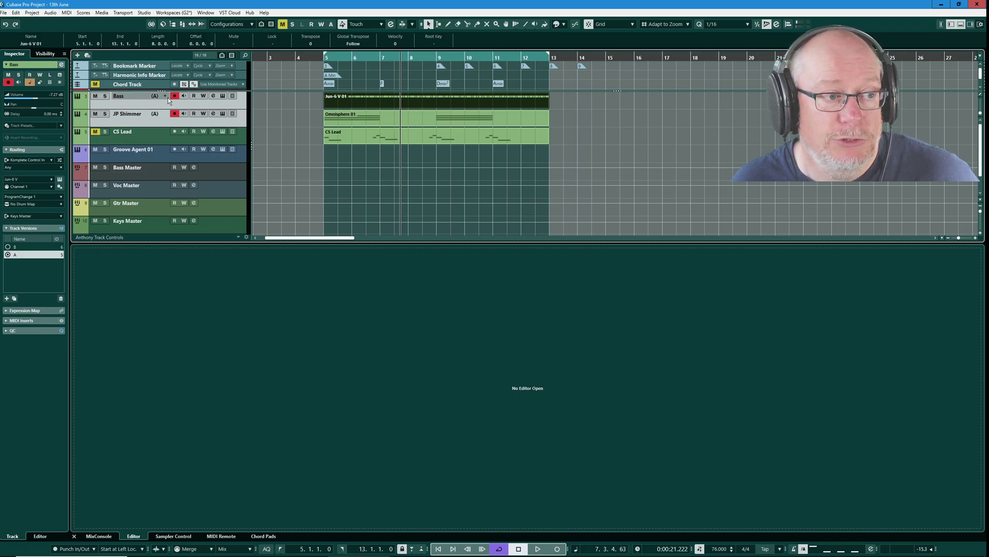
{"action": "left_click", "coordinate": [164, 96]}
{"action": "left_click", "coordinate": [182, 102]}
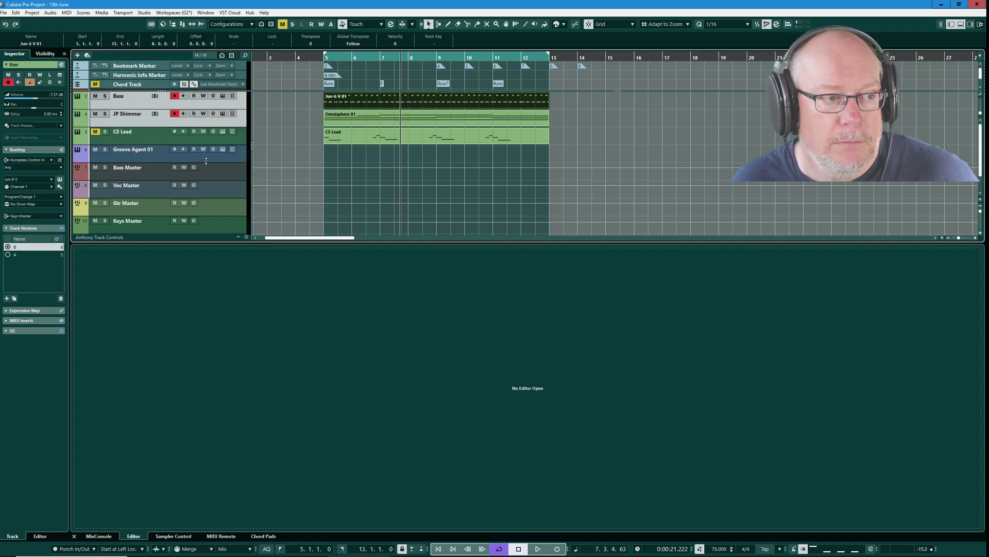
{"action": "key", "text": "Down"}
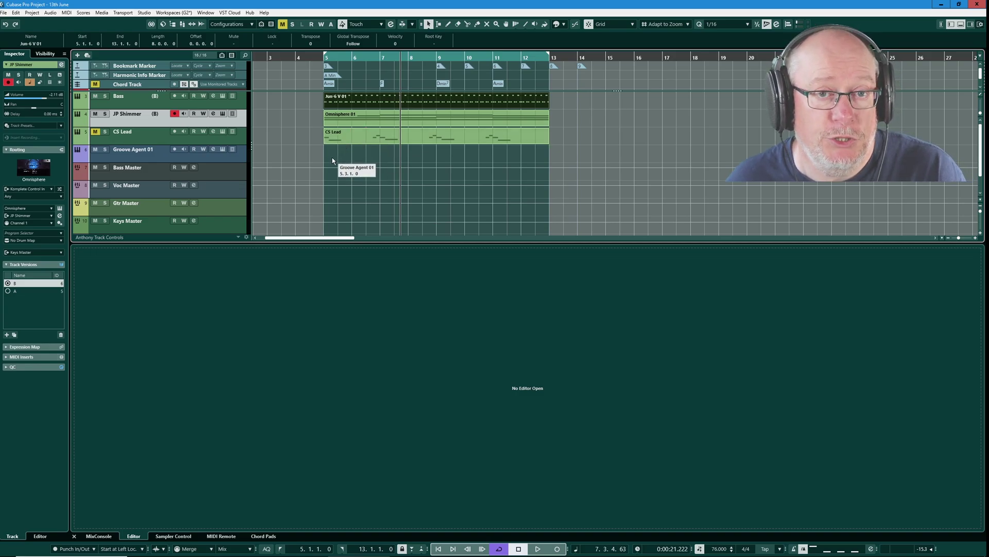
Step: Unmute CS Lead, start playback, and open the CS Lead part in the Key Editor
{"action": "left_click", "coordinate": [137, 138]}
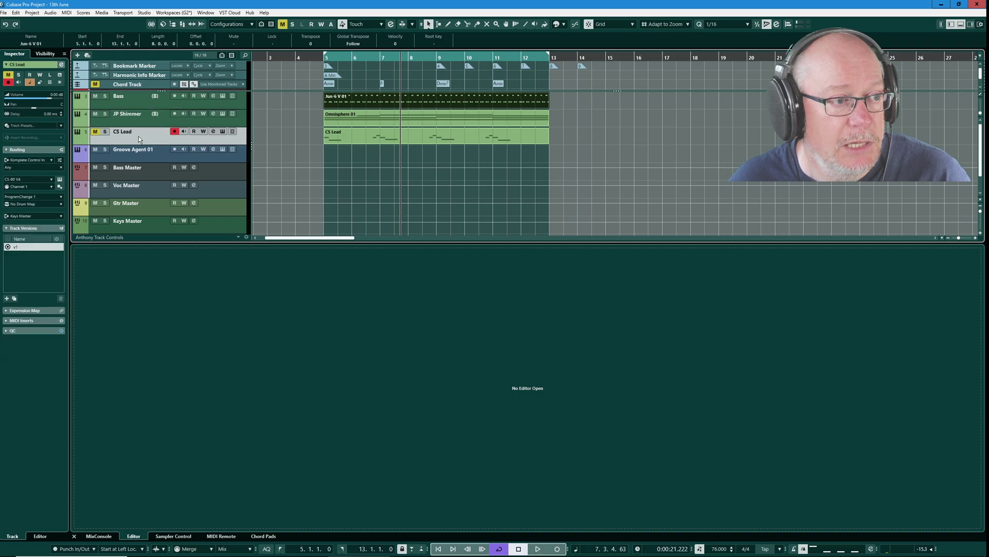
{"action": "left_click", "coordinate": [95, 131]}
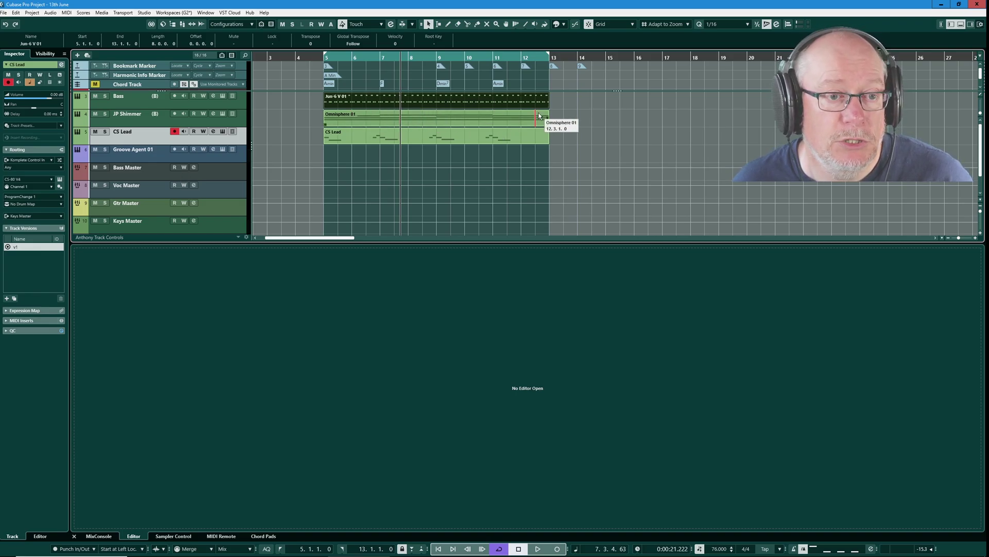
{"action": "key", "text": "space"}
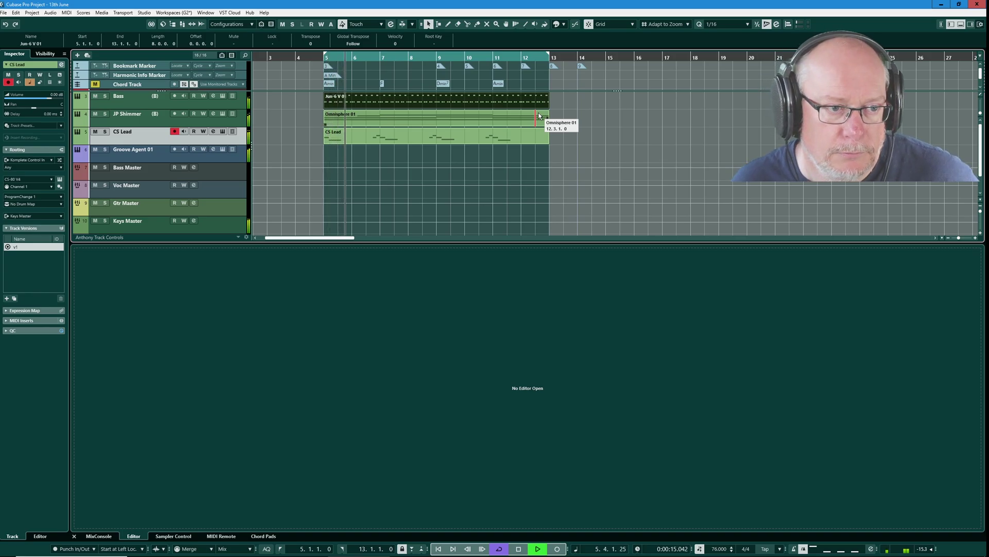
{"action": "double_click", "coordinate": [409, 138]}
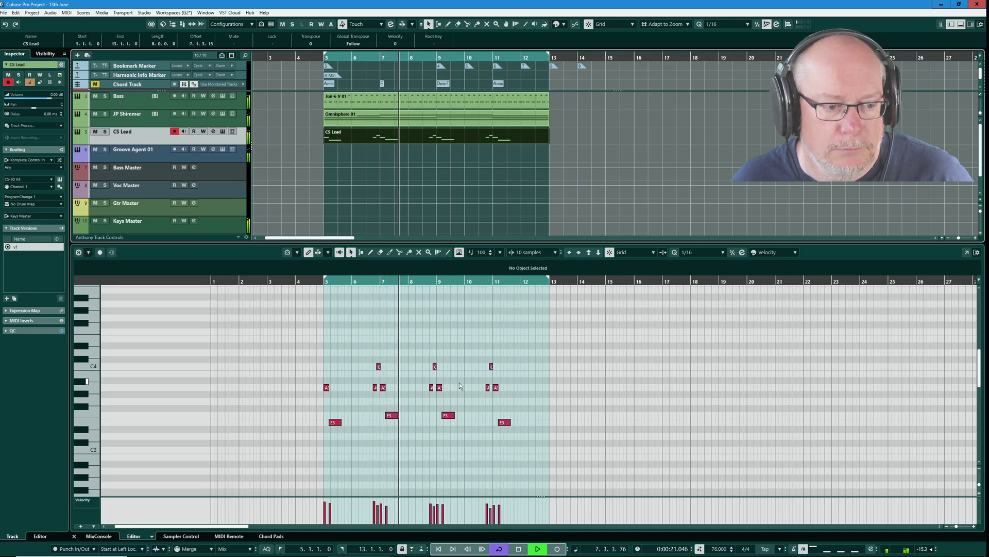
Step: Stop playback, select only the F3 note near bar 9, and reselect the CS Lead track
{"action": "key", "text": "space"}
{"action": "left_click", "coordinate": [394, 415]}
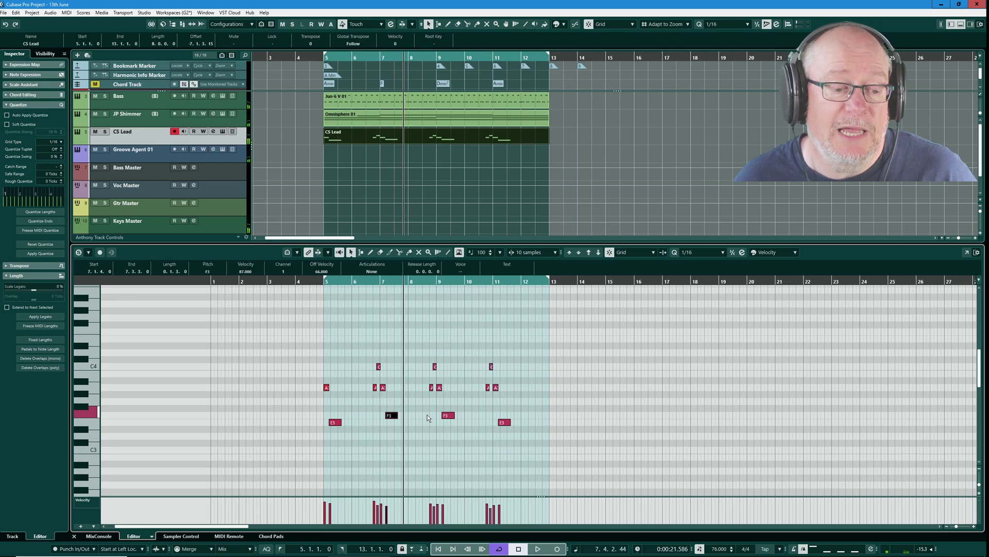
{"action": "scroll", "coordinate": [427, 414], "scroll_direction": "down", "scroll_amount": 3}
{"action": "scroll", "coordinate": [454, 402], "scroll_direction": "up", "scroll_amount": 3}
{"action": "left_click", "coordinate": [462, 431]}
{"action": "left_click_drag", "start_coordinate": [462, 432], "coordinate": [464, 432]}
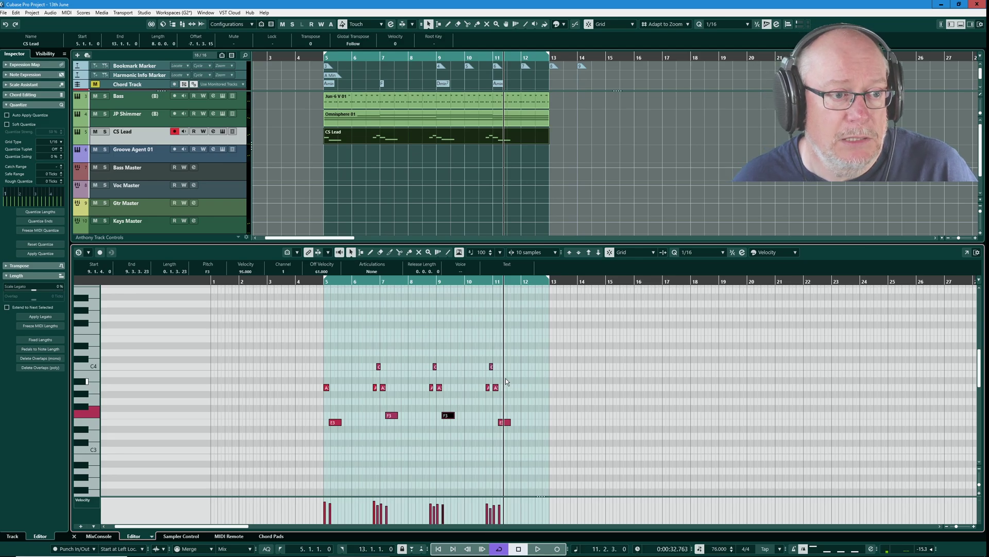
{"action": "left_click", "coordinate": [144, 138]}
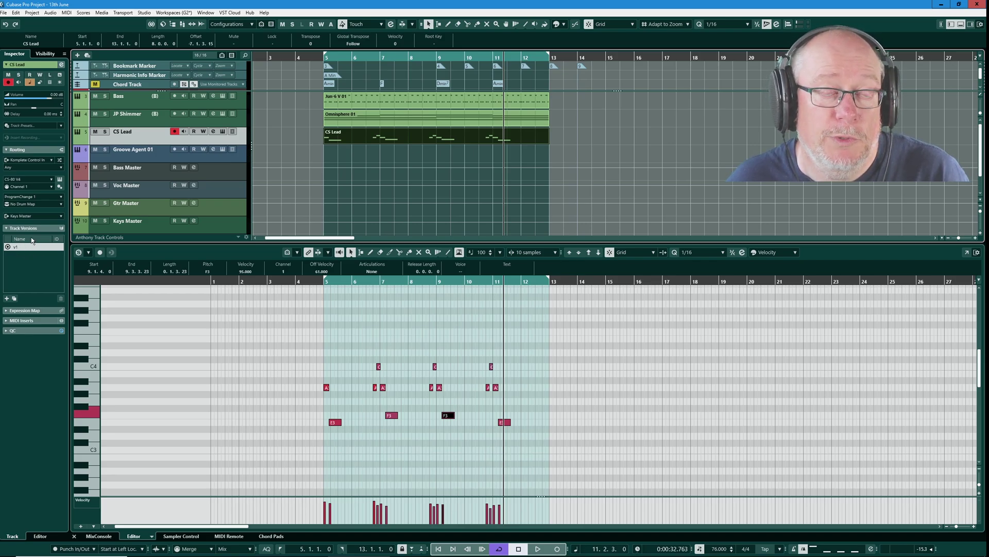
Step: Duplicate CS Lead's v1 track version and rename v1 to B in the Inspector
{"action": "double_click", "coordinate": [16, 248]}
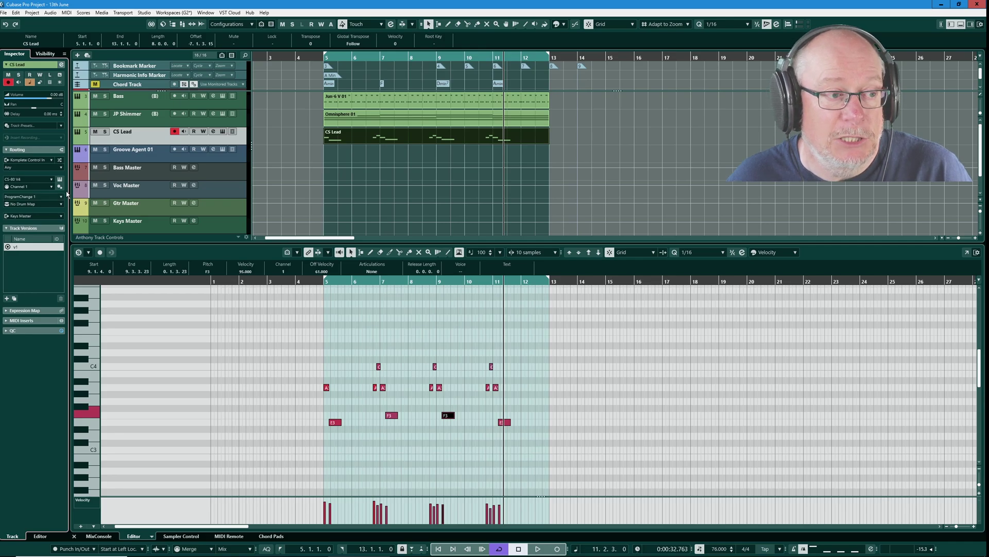
{"action": "left_click", "coordinate": [162, 132]}
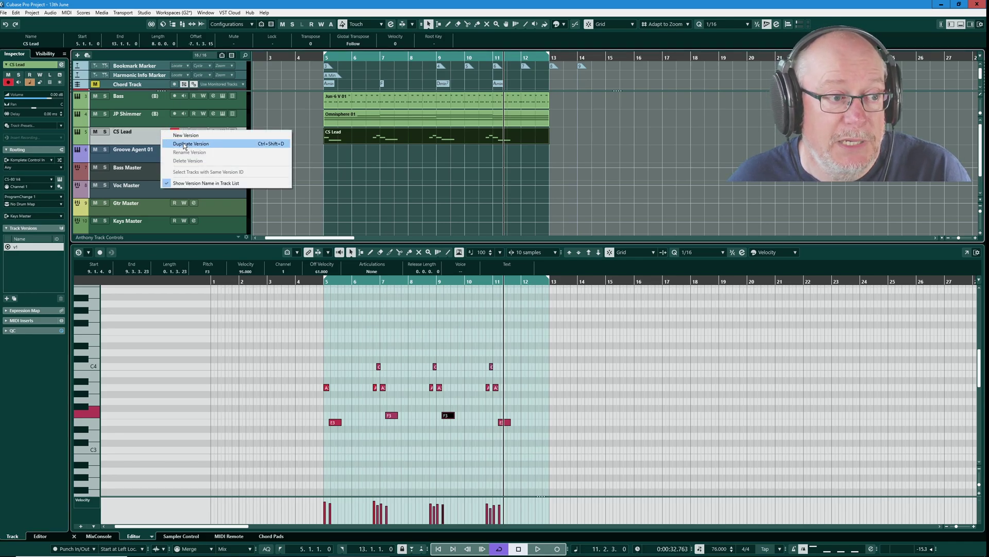
{"action": "left_click", "coordinate": [185, 144]}
{"action": "left_click", "coordinate": [16, 247]}
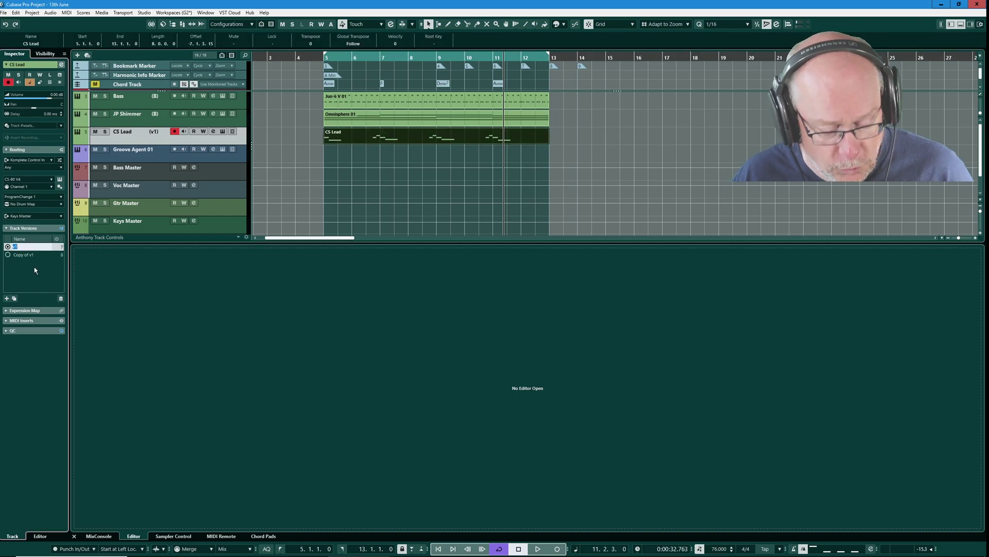
{"action": "key", "text": "Return"}
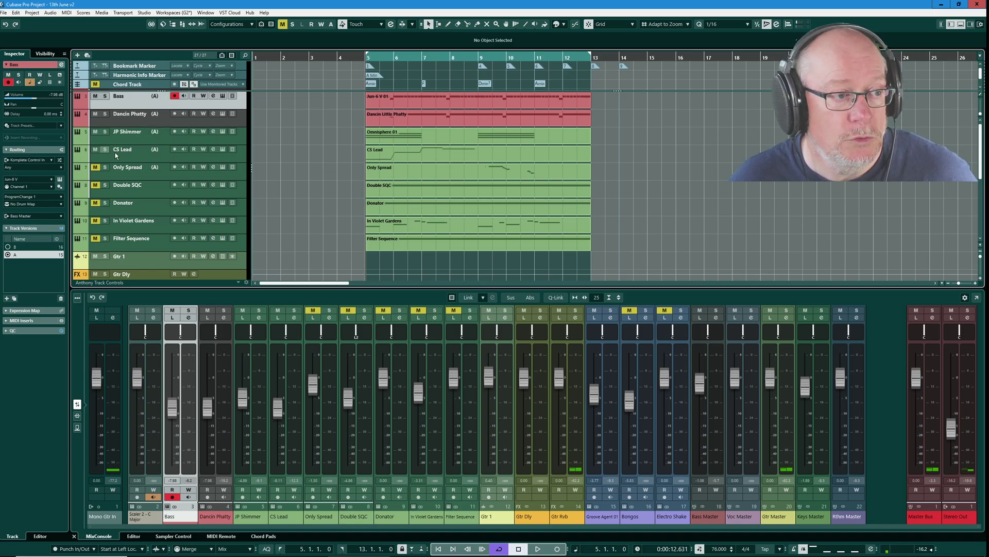
{"action": "left_click", "coordinate": [139, 160], "text": "shift"}
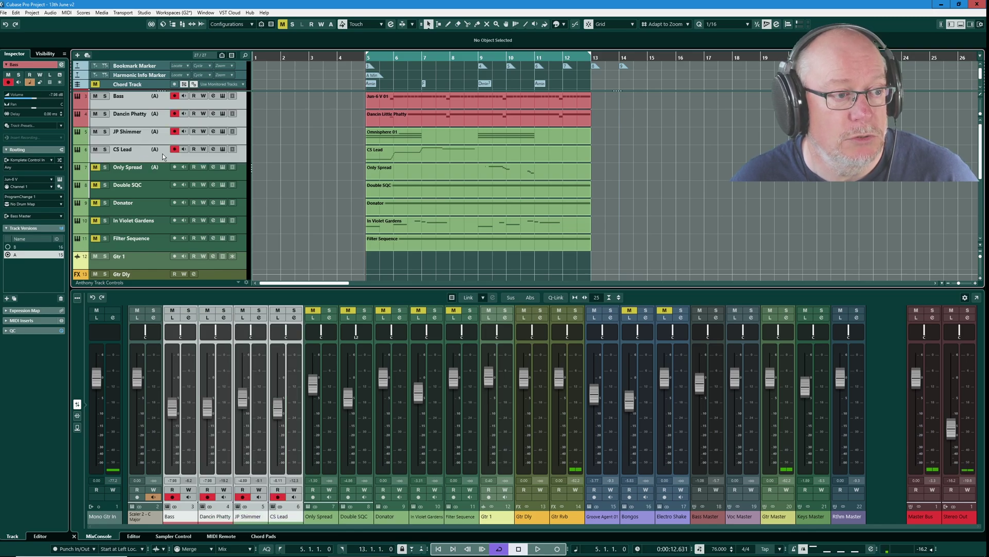
{"action": "left_click", "coordinate": [156, 149]}
{"action": "left_click", "coordinate": [182, 153]}
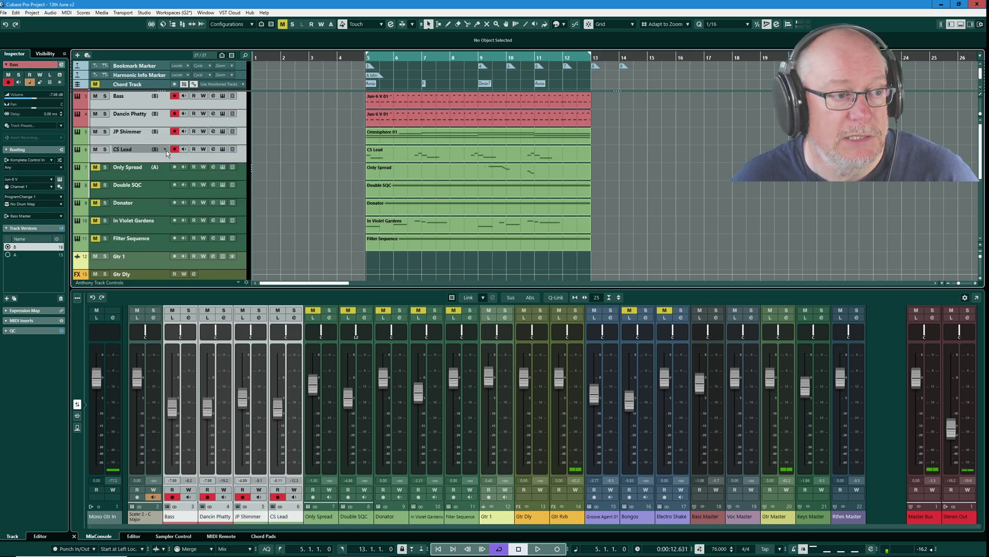
{"action": "left_click", "coordinate": [158, 149]}
{"action": "left_click", "coordinate": [179, 163]}
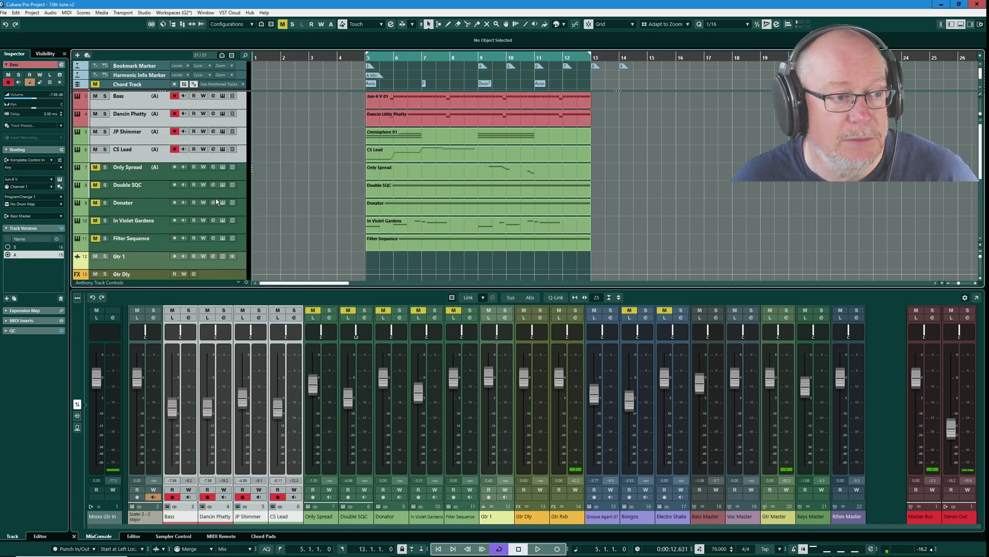
{"action": "left_click", "coordinate": [140, 156]}
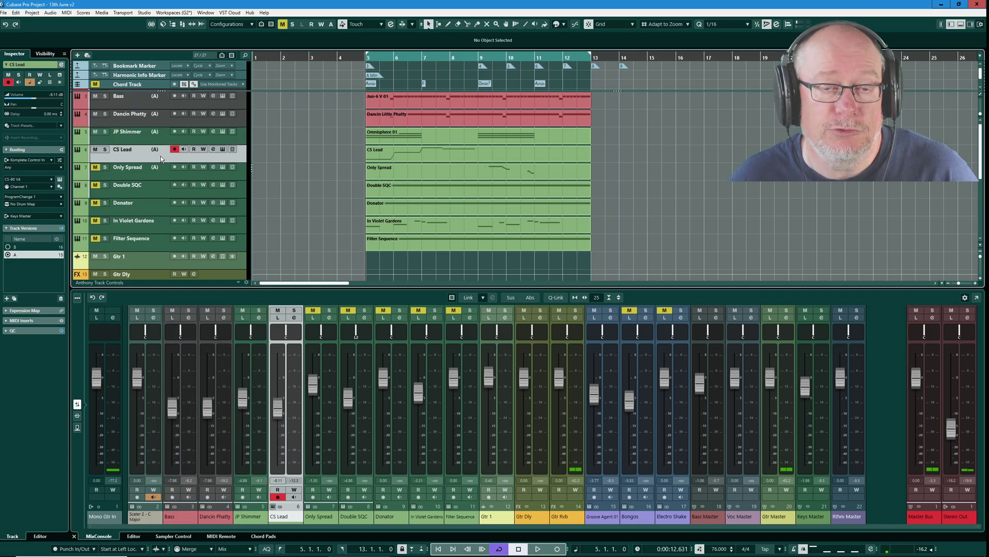
{"action": "left_click", "coordinate": [158, 149]}
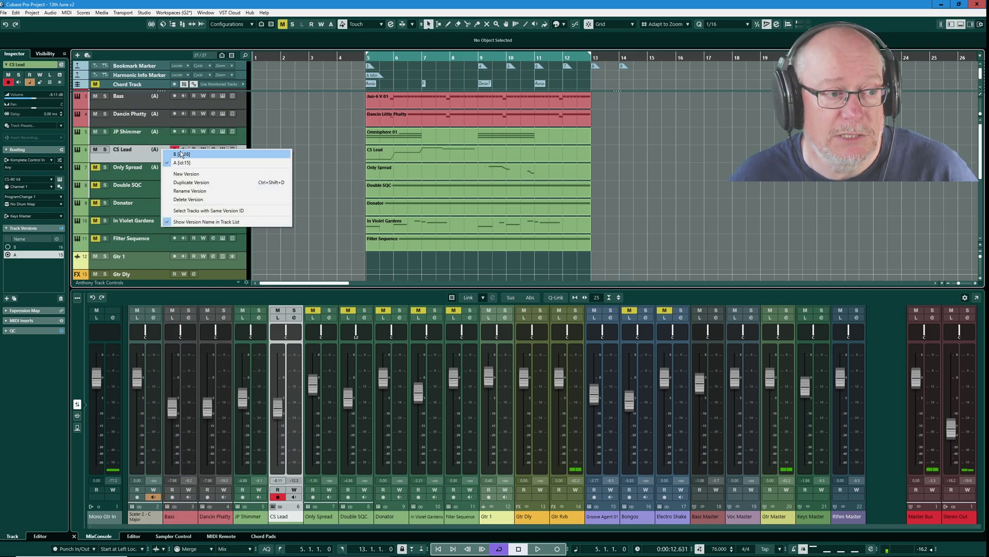
{"action": "left_click", "coordinate": [181, 154]}
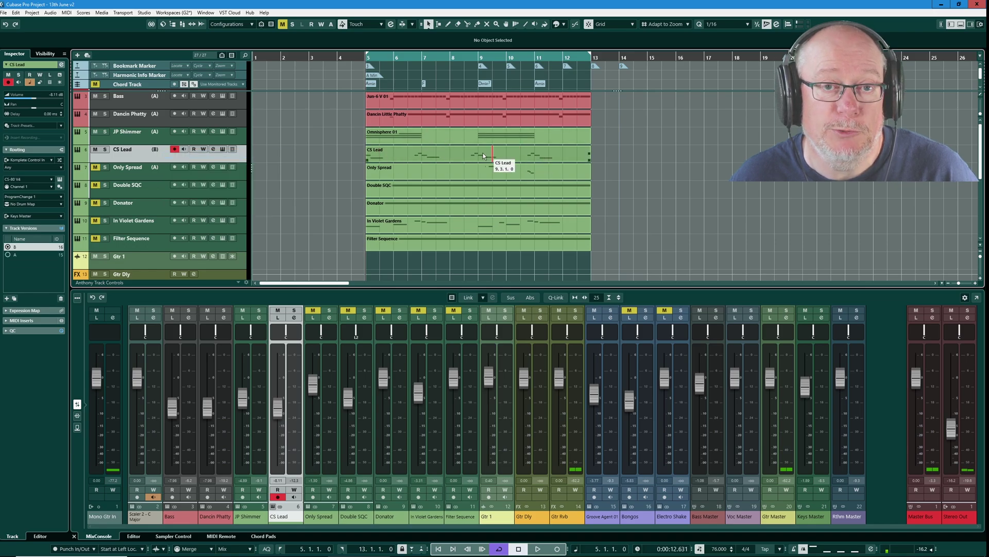
{"action": "left_click", "coordinate": [163, 149]}
{"action": "left_click", "coordinate": [181, 163]}
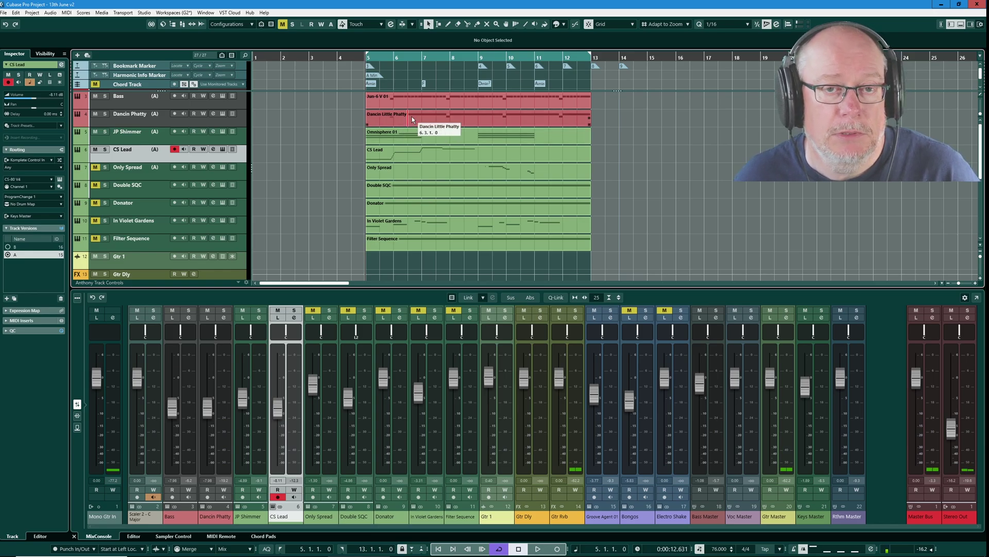
{"action": "key", "text": "space"}
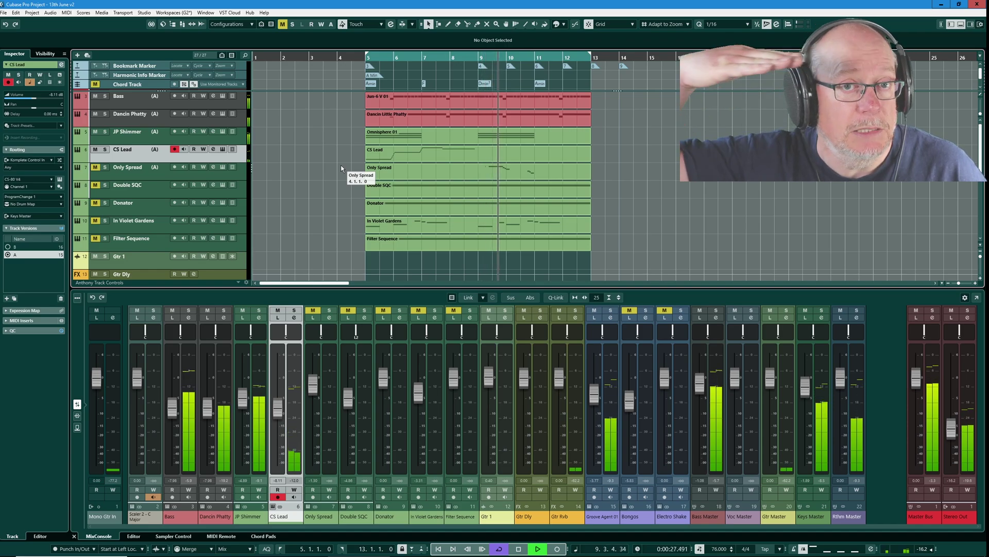
{"action": "key", "text": "space"}
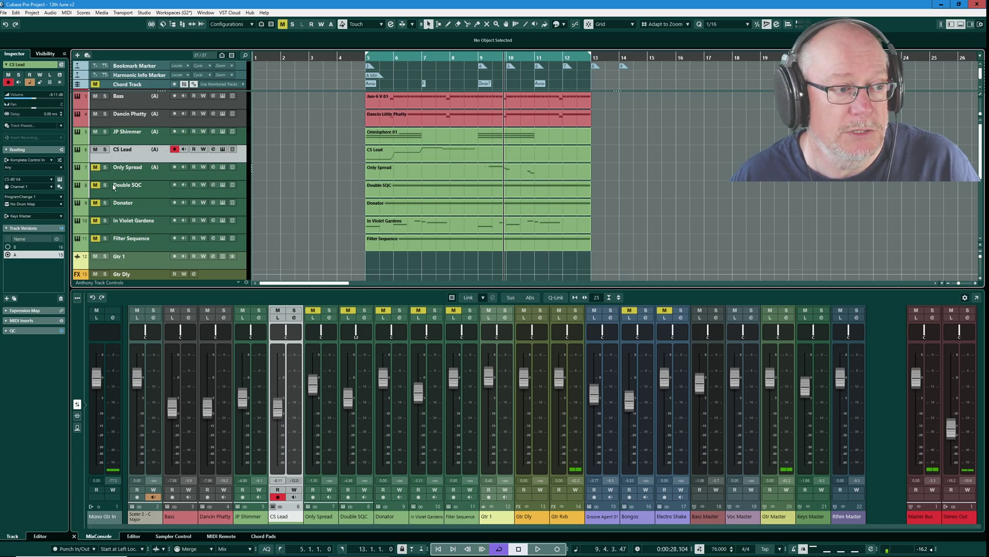
Step: Mute CS Lead and JP Shimmer, unmute Donator and Filter Sequence, then play and stop from bar 5
{"action": "left_click", "coordinate": [95, 149]}
{"action": "left_click", "coordinate": [95, 132]}
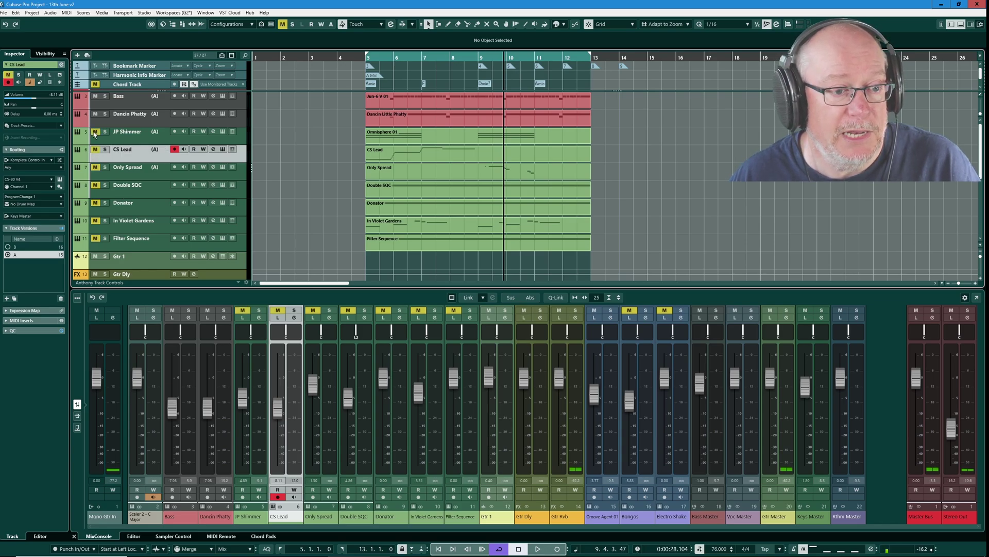
{"action": "left_click", "coordinate": [96, 203]}
{"action": "left_click", "coordinate": [95, 238]}
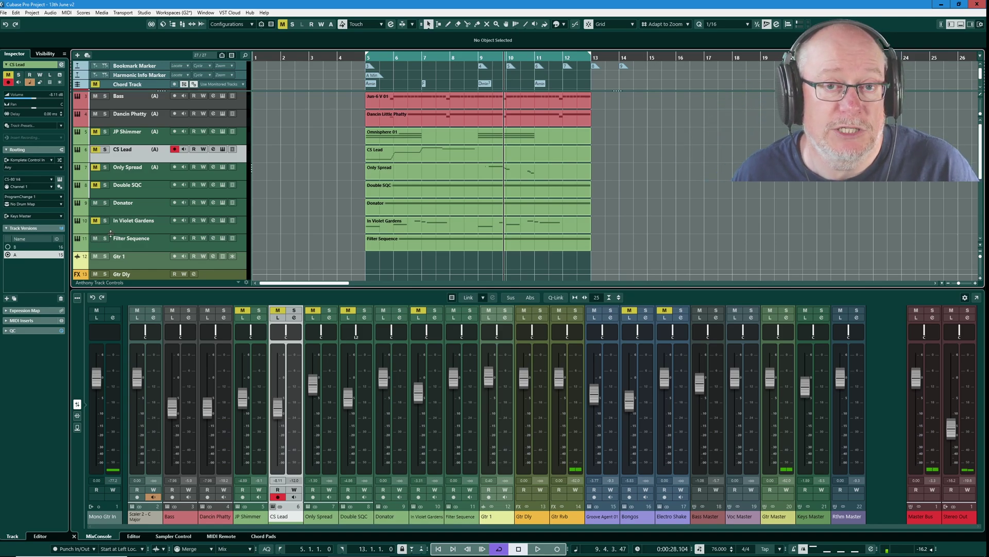
{"action": "key", "text": "space"}
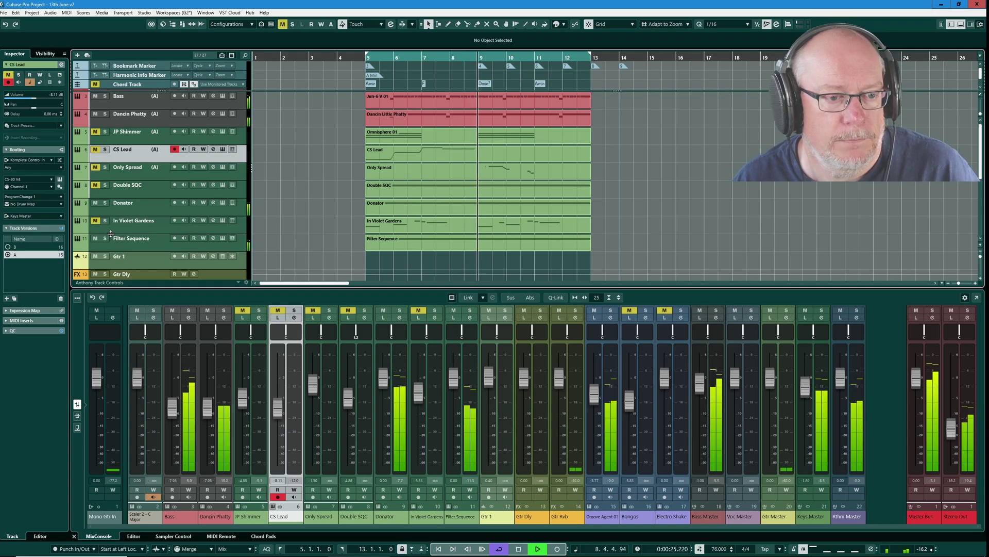
{"action": "key", "text": "space"}
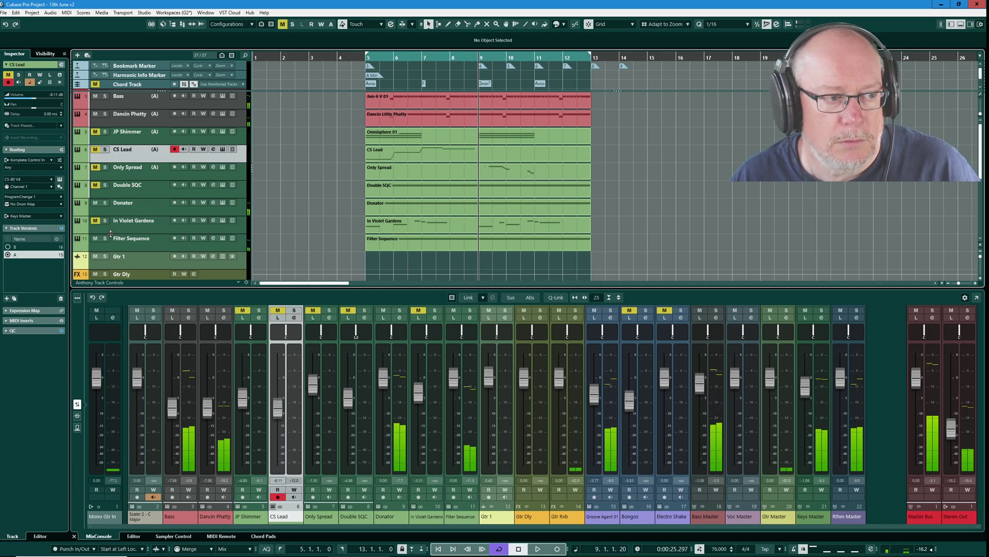
Step: Select the Filter Sequence track and open its part in the lower-zone Key Editor
{"action": "left_click", "coordinate": [110, 234]}
{"action": "left_click", "coordinate": [130, 105]}
{"action": "left_click", "coordinate": [132, 119]}
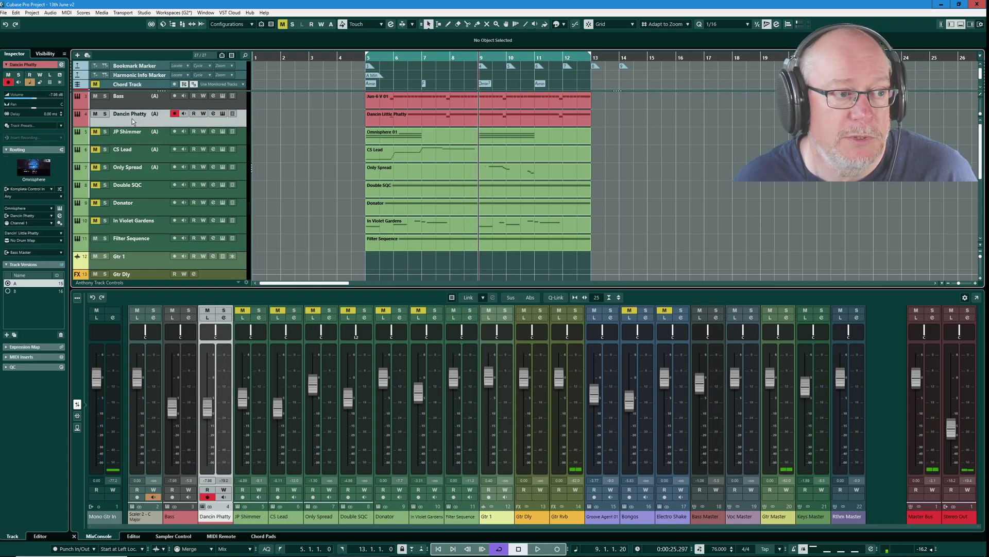
{"action": "left_click", "coordinate": [142, 244]}
{"action": "left_click_drag", "start_coordinate": [590, 230], "coordinate": [584, 235]}
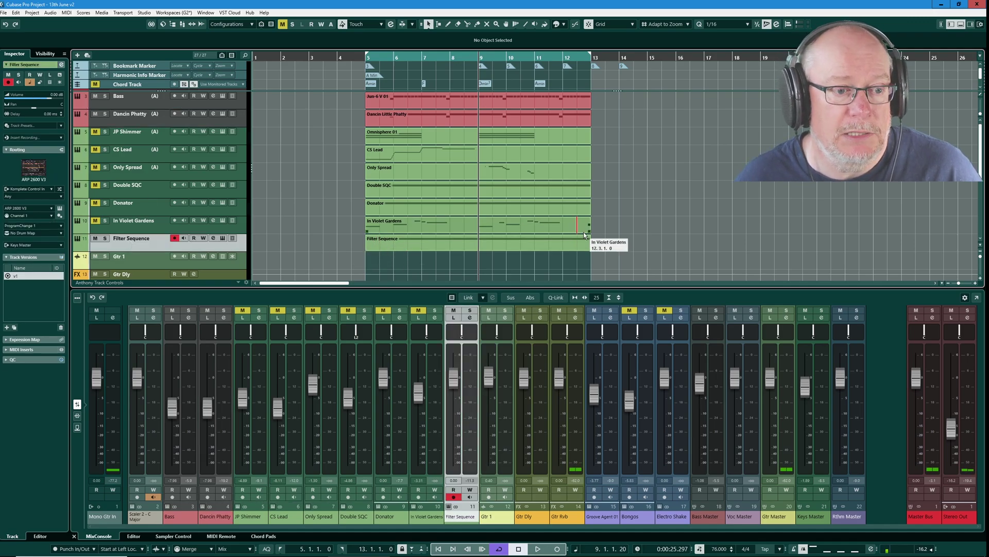
{"action": "double_click", "coordinate": [493, 245]}
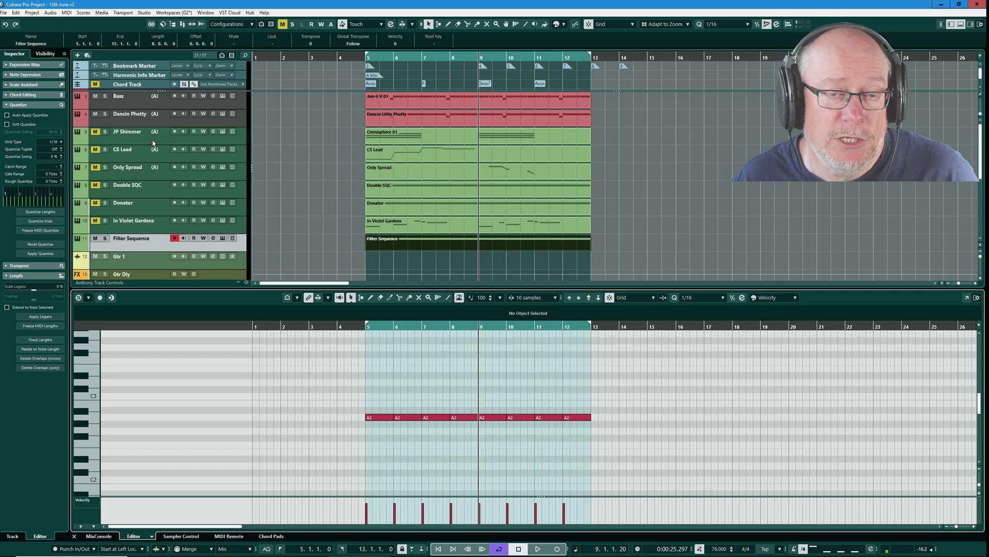
Step: Select Bass, Dancin Phatty and Filter Sequence together and switch them to version B
{"action": "left_click", "coordinate": [136, 103]}
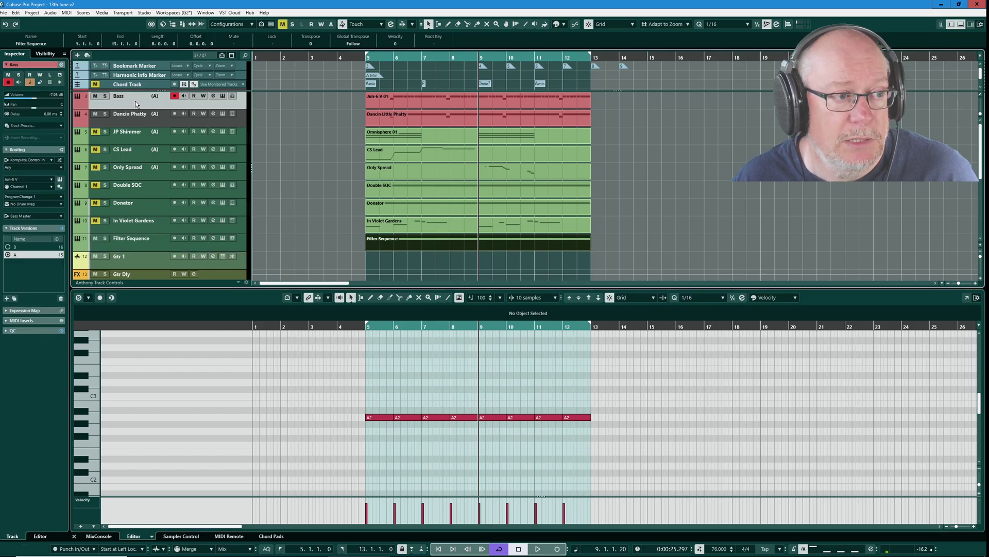
{"action": "left_click", "coordinate": [137, 123], "text": "ctrl"}
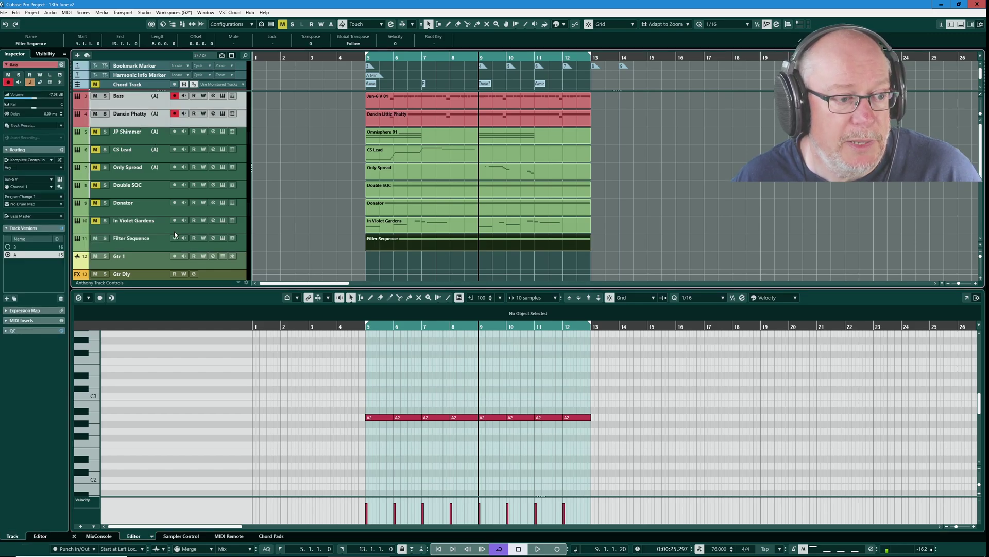
{"action": "left_click", "coordinate": [134, 242], "text": "ctrl"}
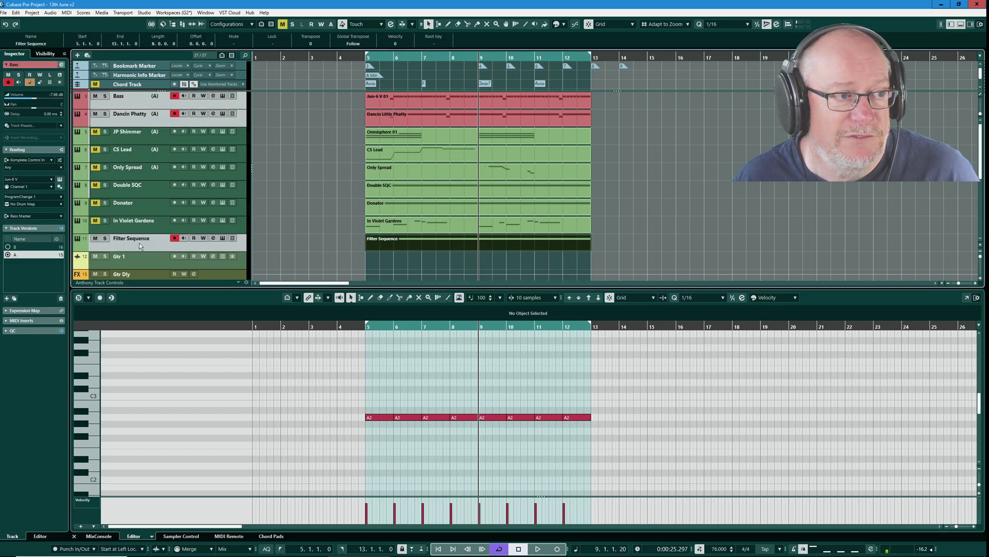
{"action": "left_click", "coordinate": [166, 95]}
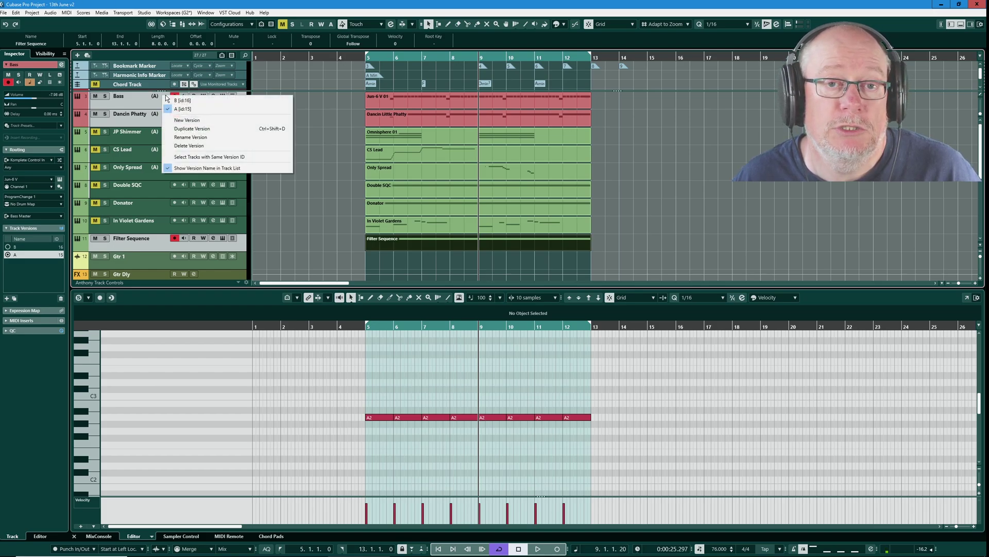
{"action": "left_click", "coordinate": [181, 101]}
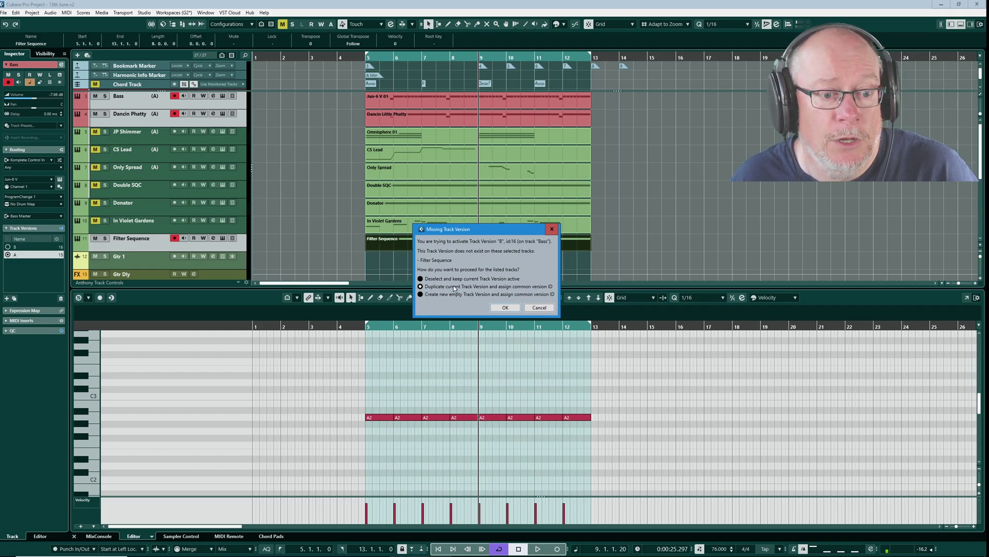
Step: Accept the Missing Track Version dialog, then make v1 the active Filter Sequence version
{"action": "left_click", "coordinate": [506, 307]}
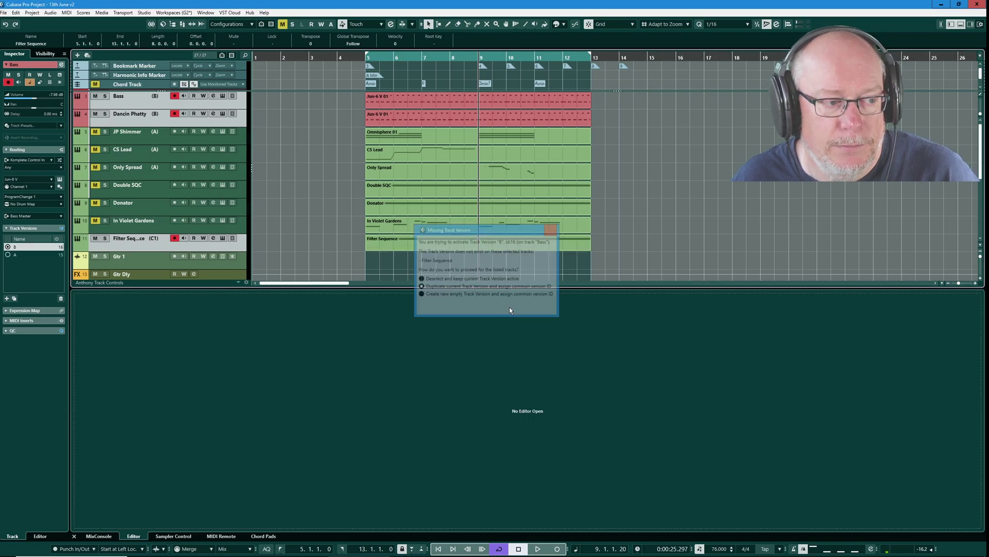
{"action": "left_click", "coordinate": [133, 244]}
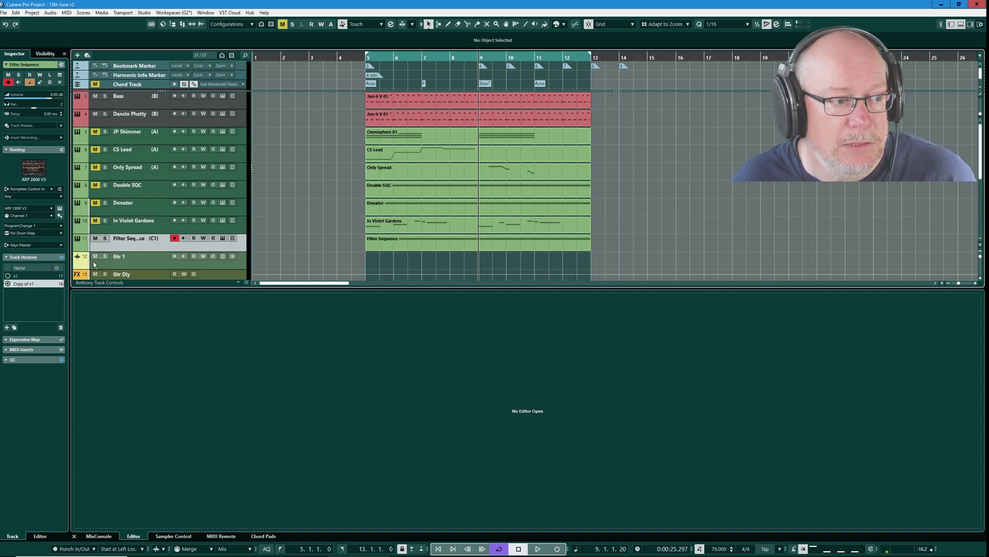
{"action": "key", "text": "ctrl+shift+Up"}
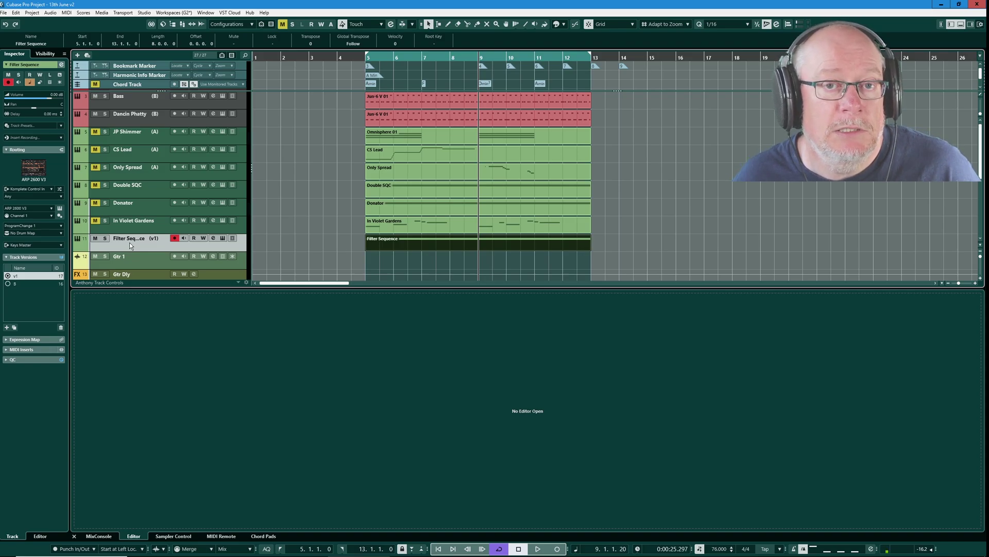
Step: Switch the tracks from Bass down to Only Spread back to version A
{"action": "left_click", "coordinate": [142, 101]}
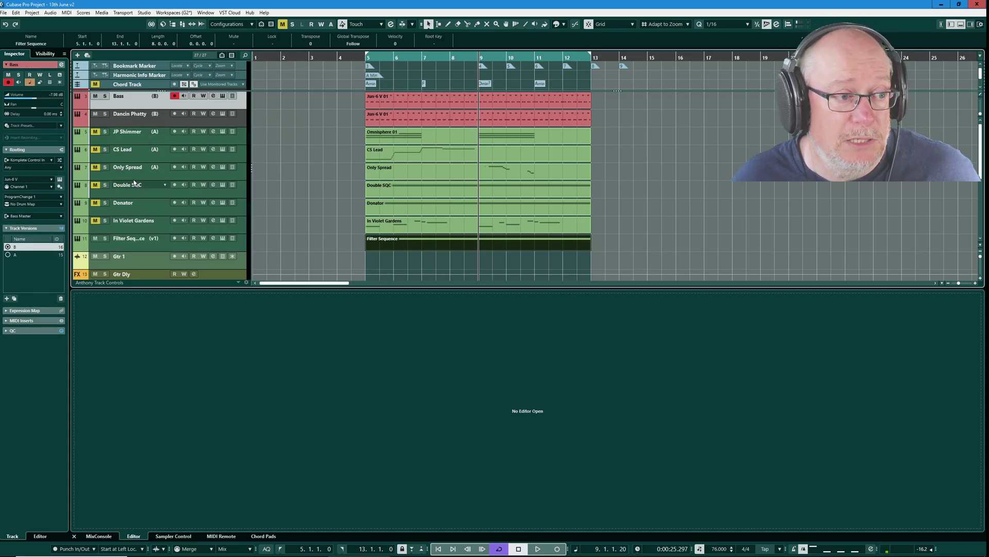
{"action": "left_click", "coordinate": [160, 173], "text": "shift"}
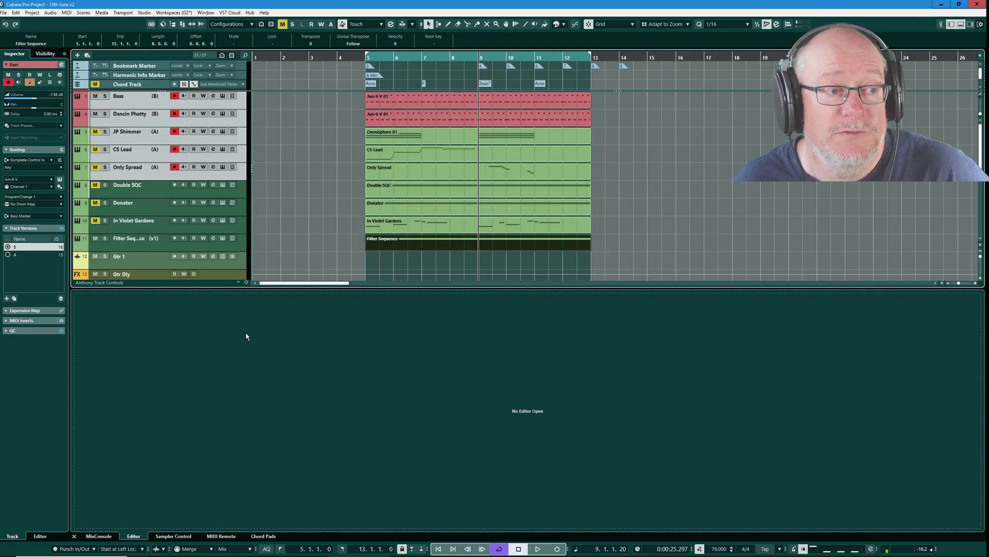
{"action": "left_click", "coordinate": [165, 131]}
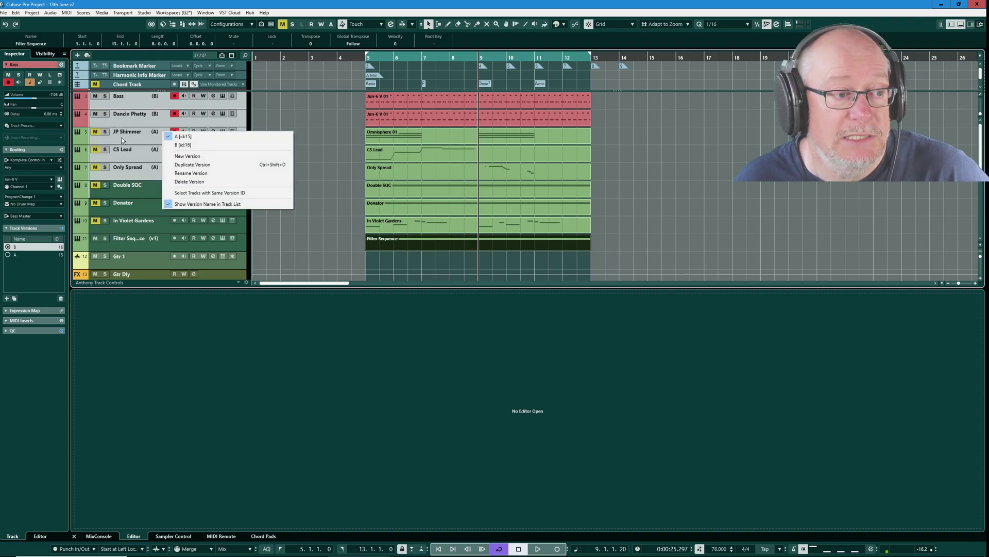
{"action": "left_click", "coordinate": [189, 136]}
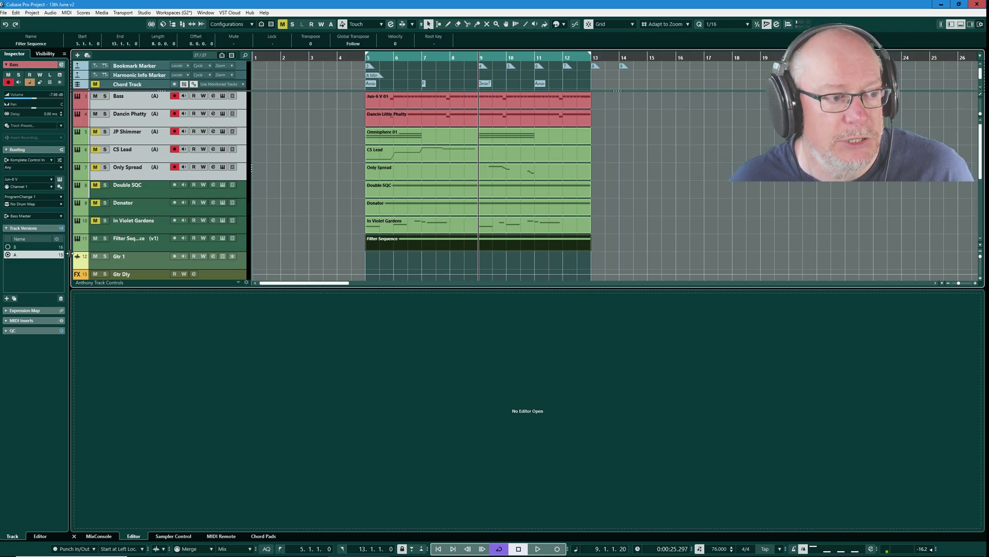
Step: With Filter Sequence selected, bring up Project > Track Versions at Assign Common Version ID
{"action": "left_click", "coordinate": [131, 243]}
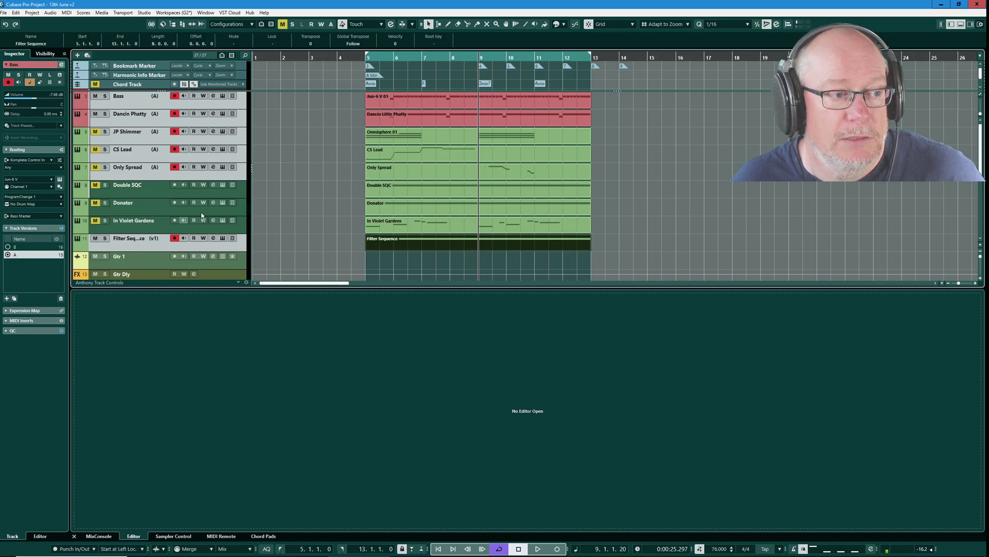
{"action": "left_click", "coordinate": [32, 13]}
{"action": "mouse_move", "coordinate": [93, 89]}
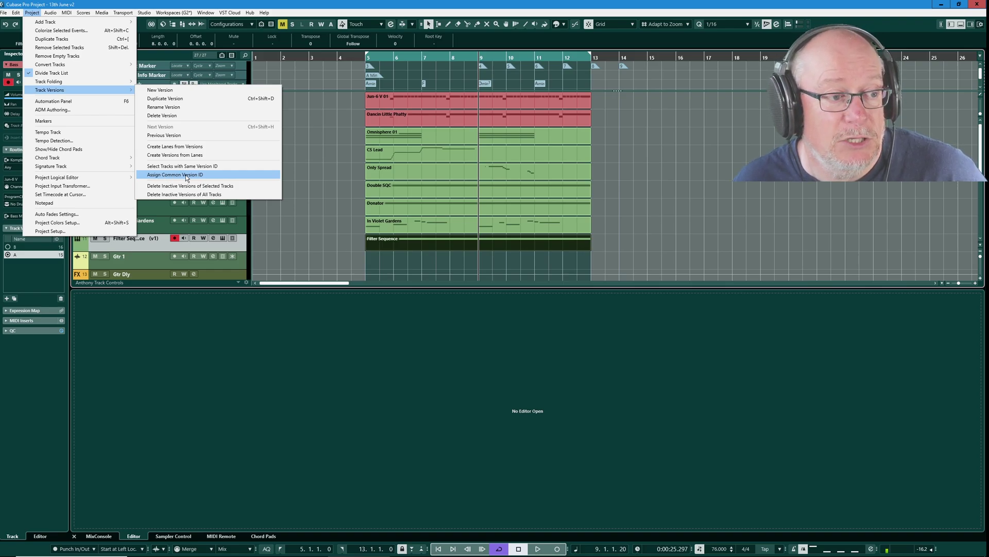
Step: Give the A versions common version ID 18, then check Filter Sequence's v1 and B versions
{"action": "left_click", "coordinate": [187, 176]}
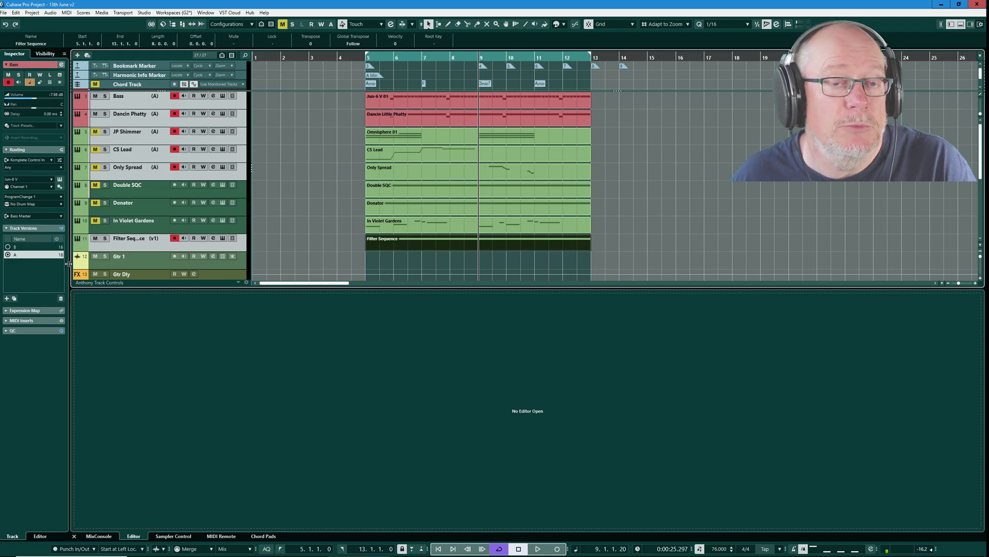
{"action": "left_click", "coordinate": [125, 246]}
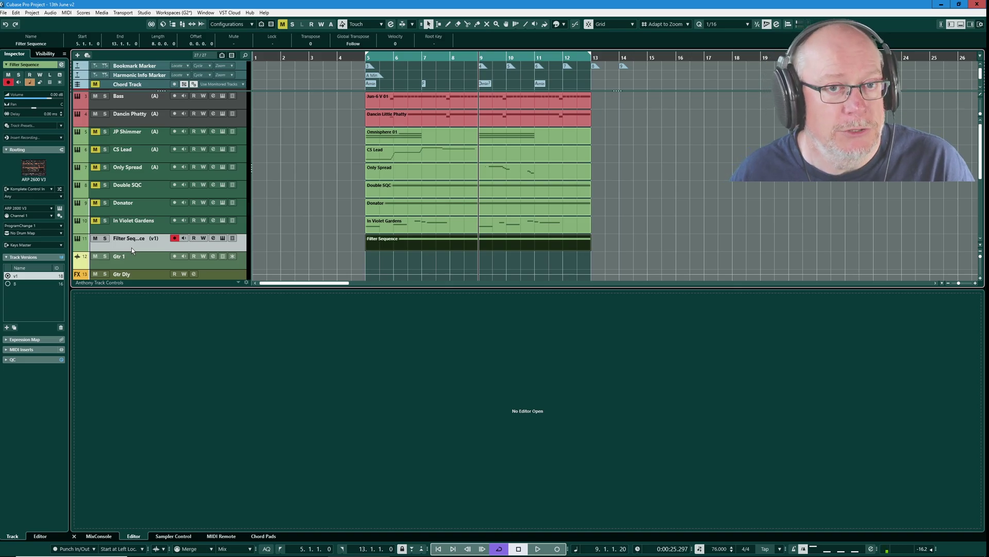
Step: From the Bass track's version options, select all tracks sharing its version A ID
{"action": "key", "text": "Up"}
{"action": "key", "text": "Up"}
{"action": "key", "text": "Up"}
{"action": "key", "text": "Up"}
{"action": "key", "text": "Up"}
{"action": "key", "text": "Up"}
{"action": "key", "text": "Up"}
{"action": "key", "text": "Up"}
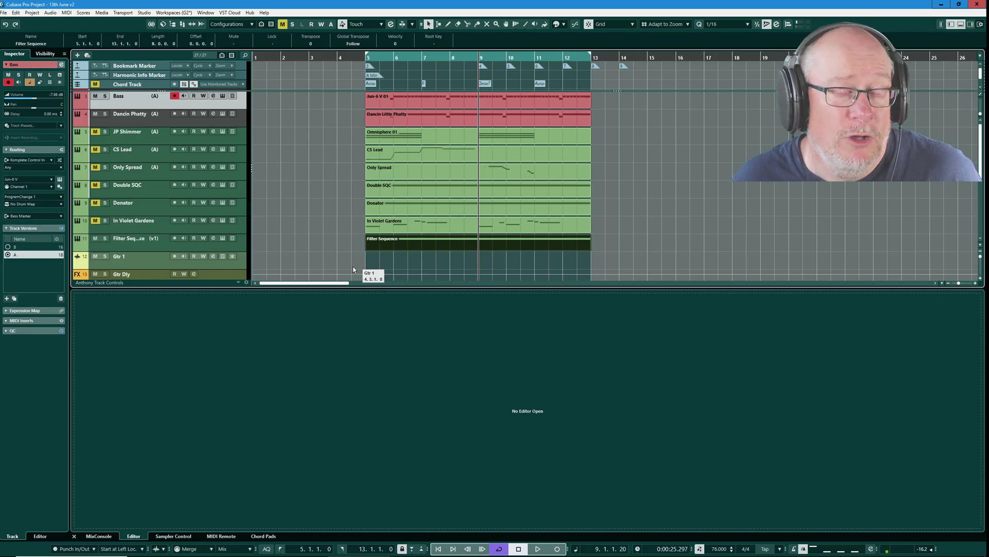
{"action": "left_click", "coordinate": [149, 173], "text": "shift"}
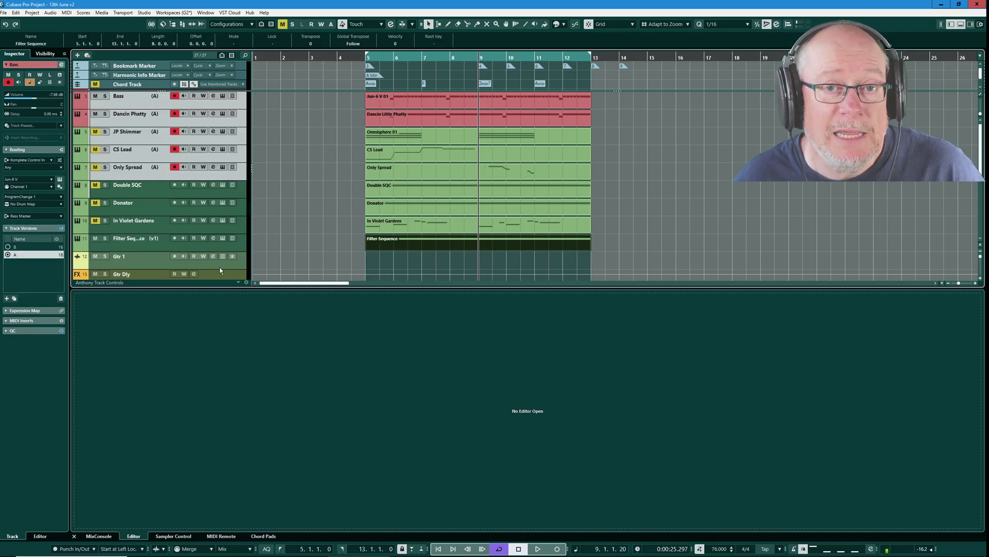
{"action": "left_click", "coordinate": [150, 171]}
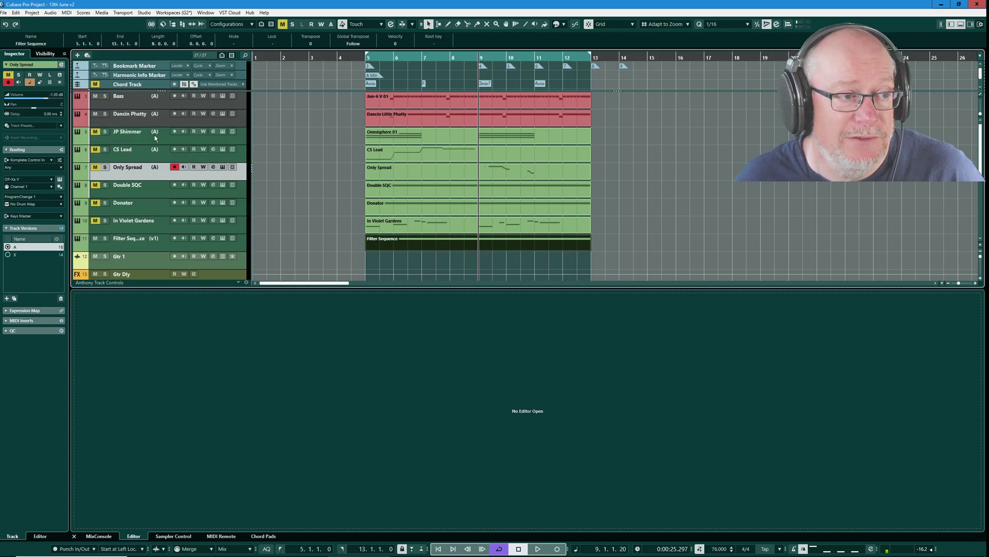
{"action": "left_click", "coordinate": [133, 107]}
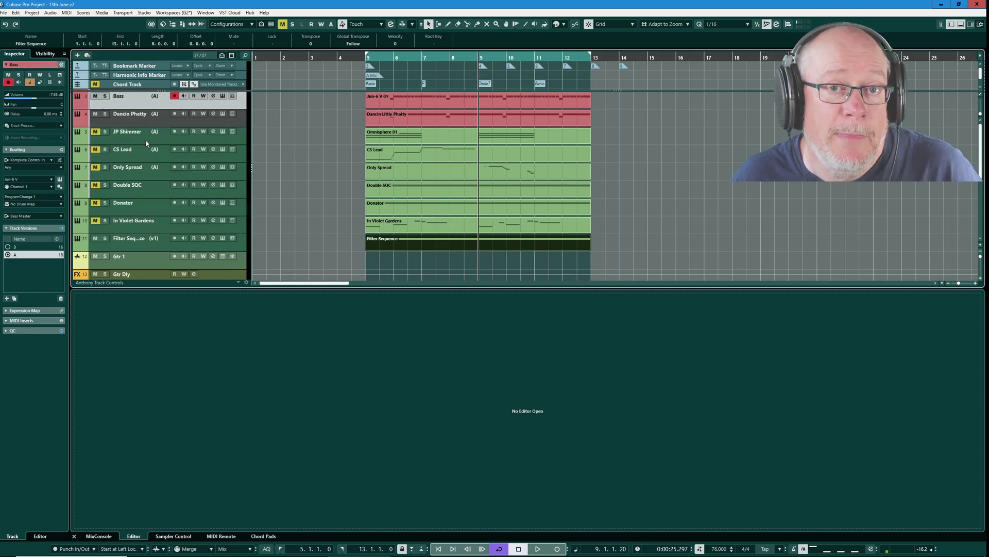
{"action": "left_click", "coordinate": [165, 95]}
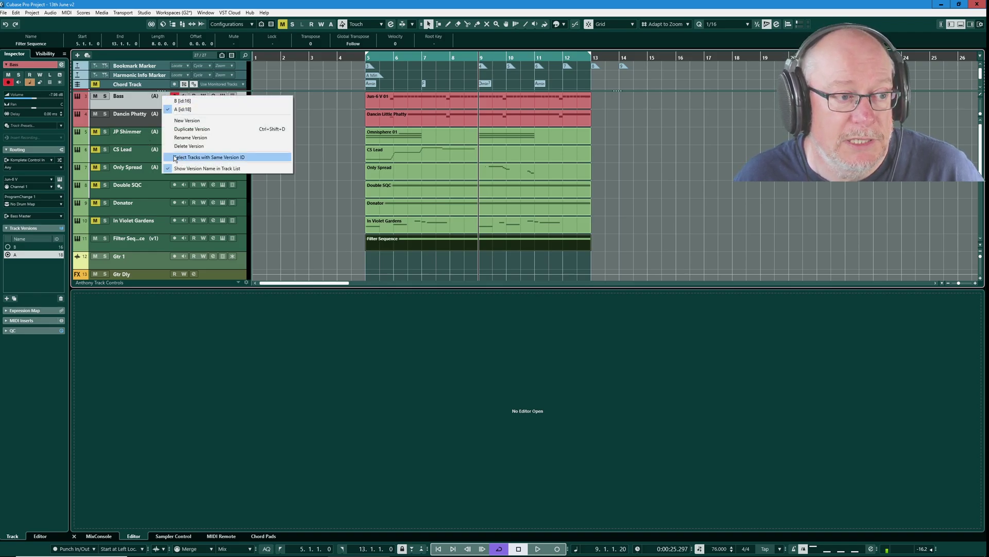
{"action": "left_click", "coordinate": [214, 157]}
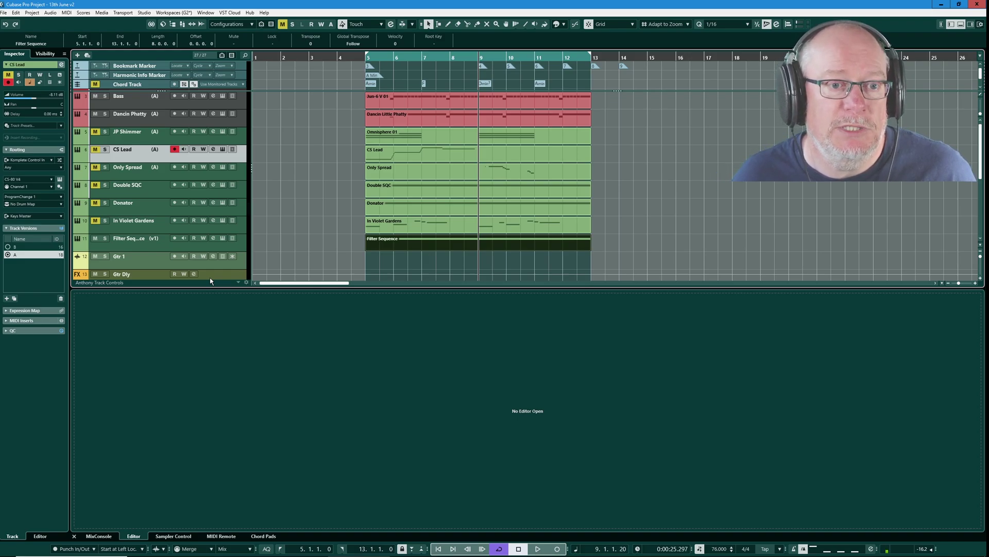
Step: Return the playhead to bar 5 and run Create Lanes from Versions on Bass
{"action": "left_click", "coordinate": [135, 100]}
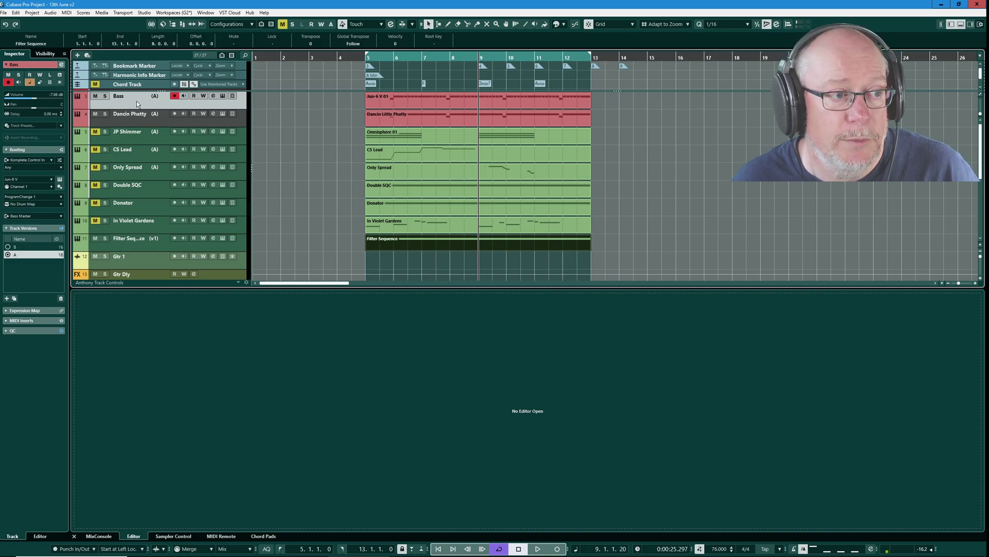
{"action": "key", "text": "KP_1"}
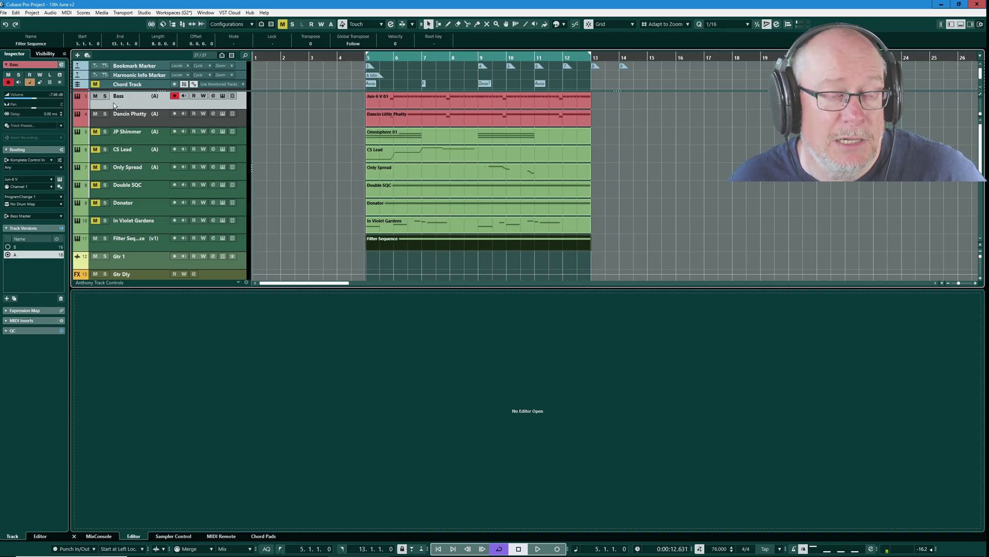
{"action": "left_click", "coordinate": [34, 14]}
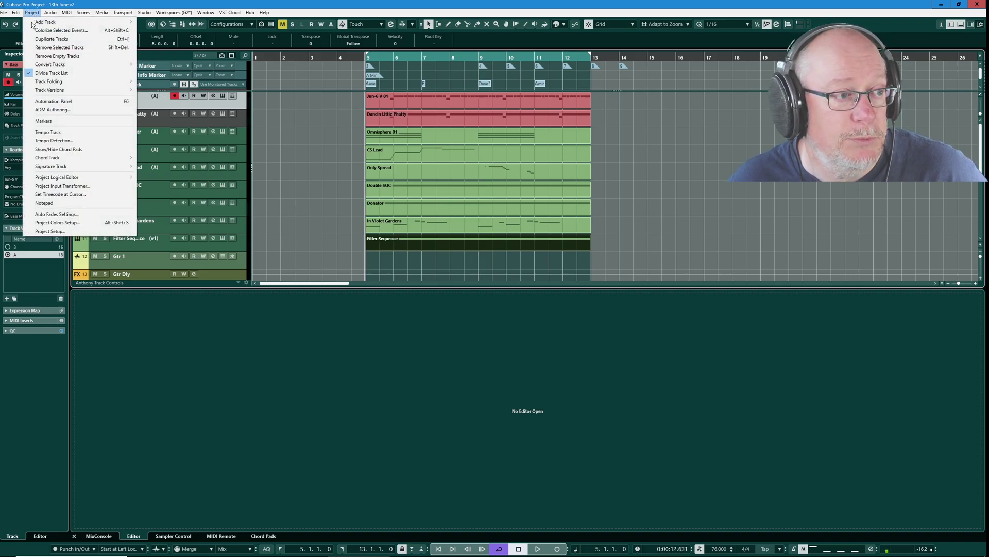
{"action": "mouse_move", "coordinate": [83, 89]}
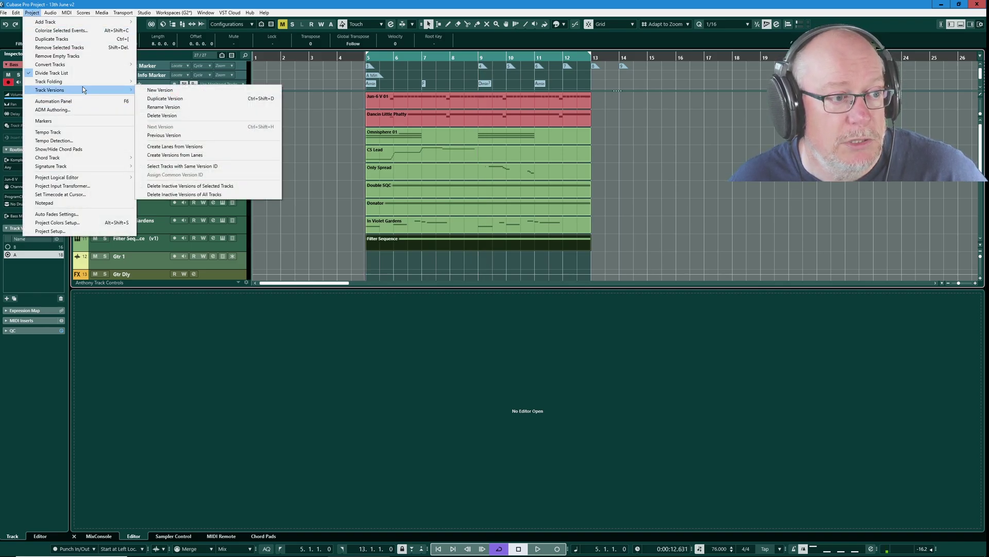
{"action": "left_click", "coordinate": [179, 147]}
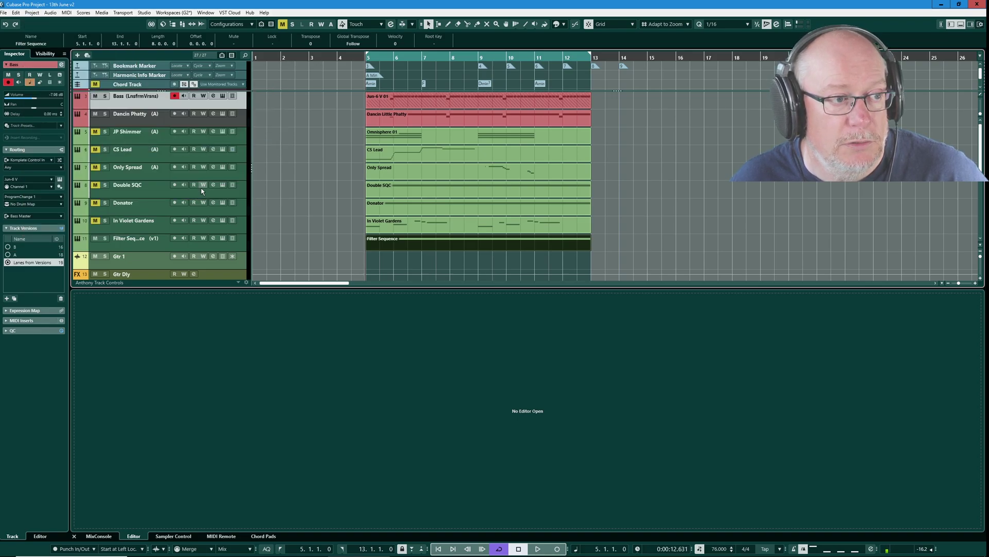
Step: Show the Bass lanes and select the Lane 1 part and the muted Lane 2 part
{"action": "left_click", "coordinate": [232, 96]}
{"action": "left_click", "coordinate": [454, 124]}
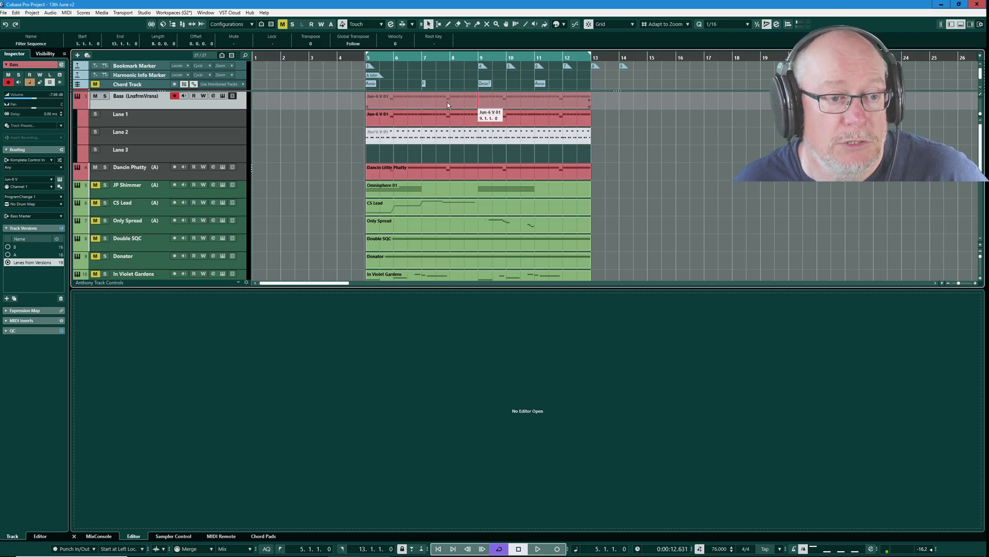
{"action": "left_click", "coordinate": [388, 139]}
Step: Move Bass's Lane 2 part unmuted to bar 13 on Lane 1, collapse lanes, then select Dancin Phatty and JP Shimmer
{"action": "left_click_drag", "start_coordinate": [388, 139], "coordinate": [613, 119]}
{"action": "right_click", "coordinate": [630, 140]}
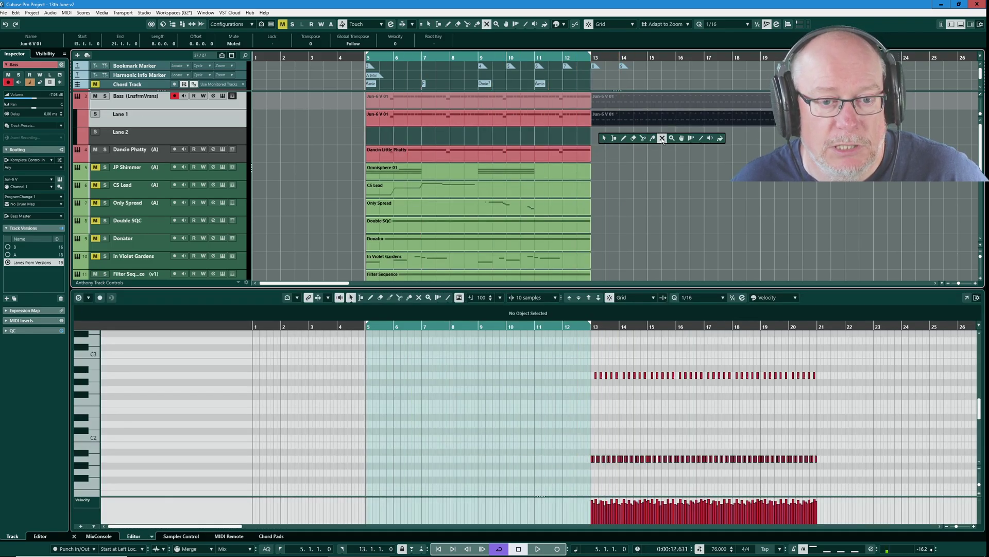
{"action": "left_click", "coordinate": [657, 116]}
{"action": "key", "text": "1"}
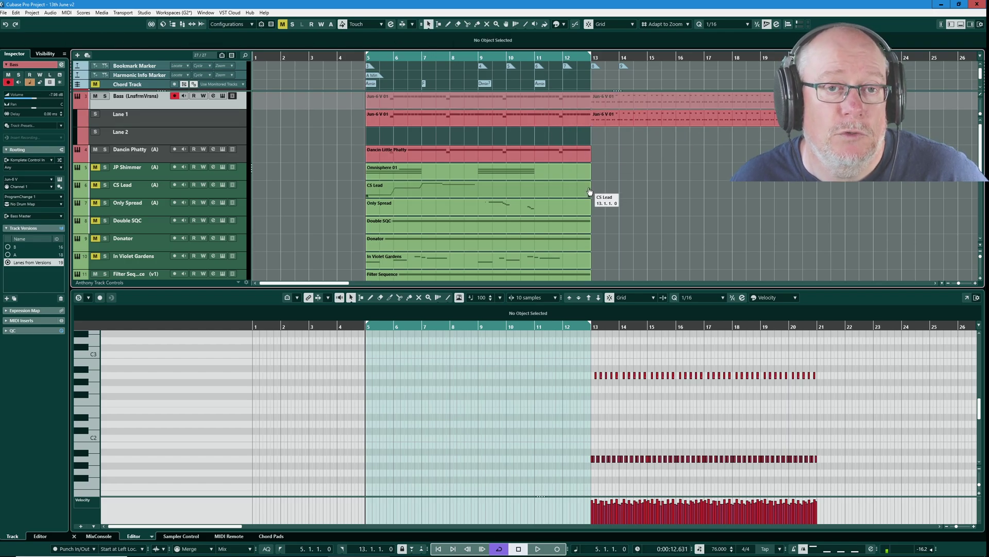
{"action": "left_click", "coordinate": [232, 96]}
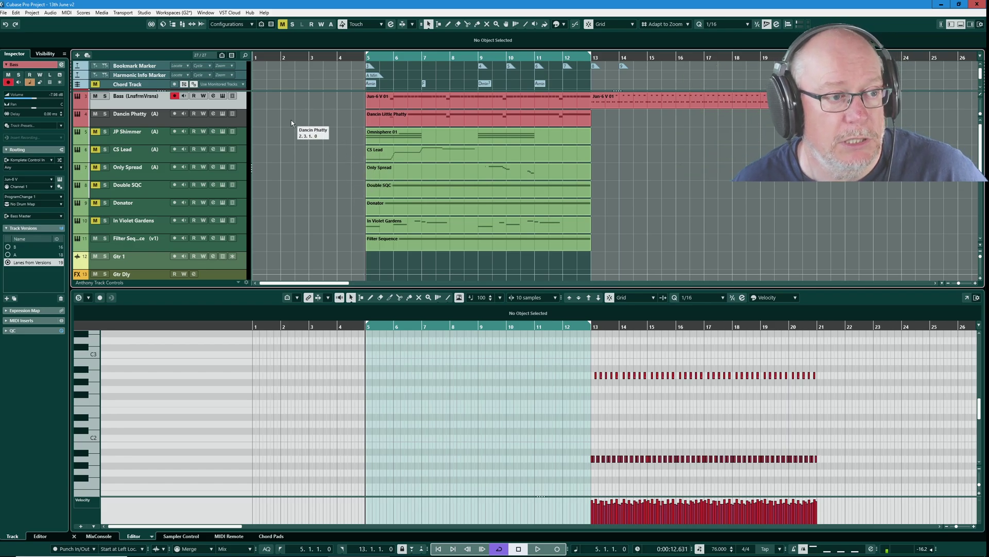
{"action": "left_click", "coordinate": [162, 118]}
{"action": "left_click", "coordinate": [156, 138], "text": "ctrl"}
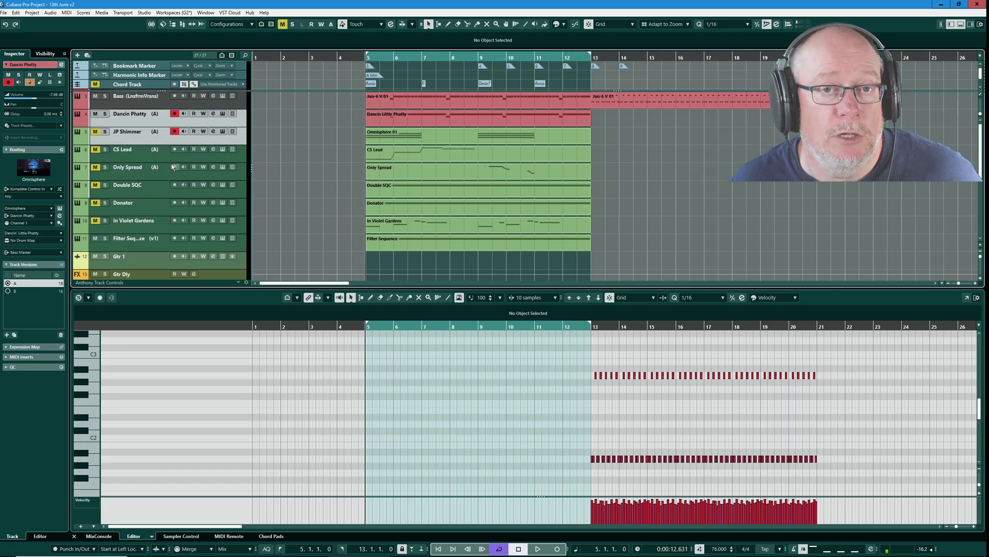
Step: Create lanes from versions for both tracks and move Dancin Phatty's Lane 2 part to bar 13
{"action": "left_click", "coordinate": [32, 13]}
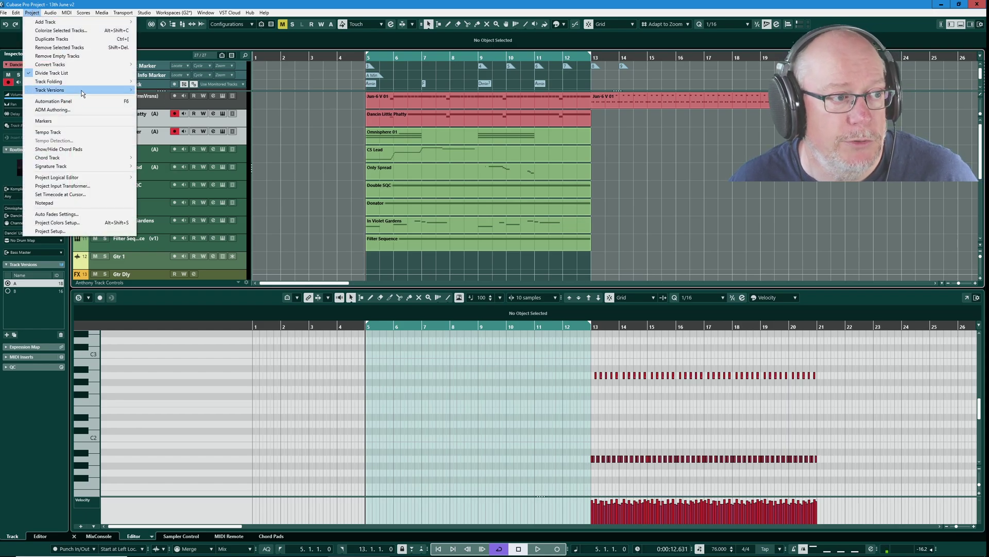
{"action": "mouse_move", "coordinate": [81, 92]}
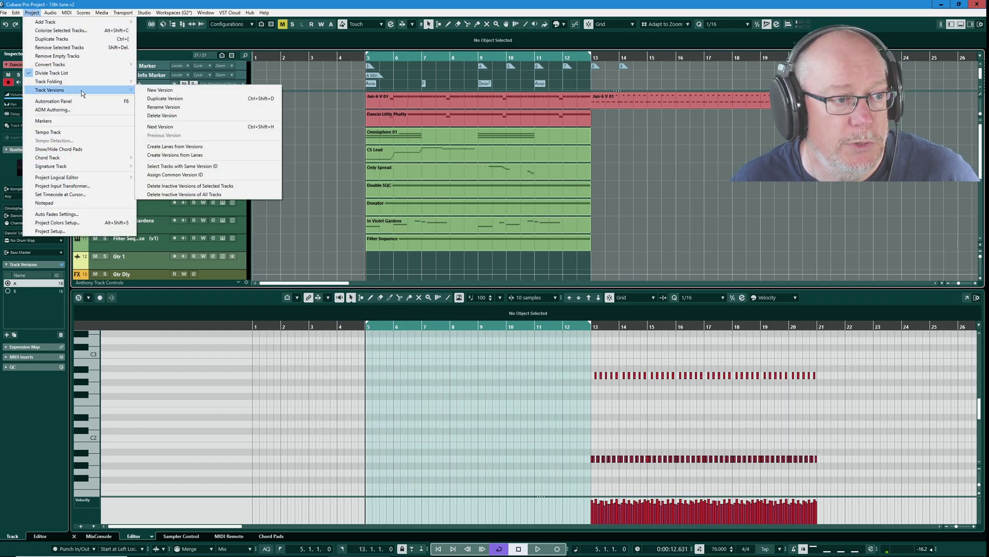
{"action": "left_click", "coordinate": [176, 155]}
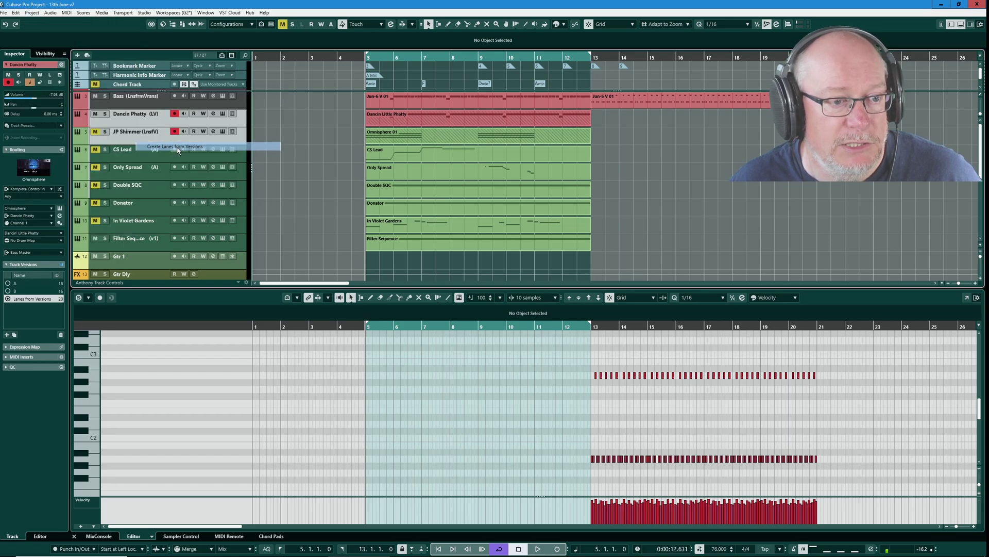
{"action": "left_click", "coordinate": [230, 112]}
{"action": "left_click", "coordinate": [405, 157]}
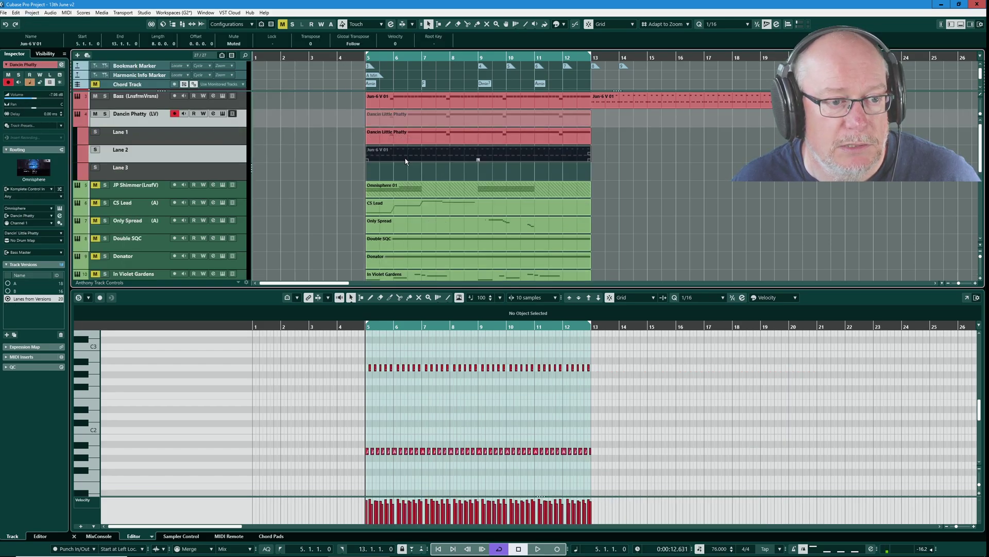
{"action": "left_click_drag", "start_coordinate": [405, 159], "coordinate": [631, 139]}
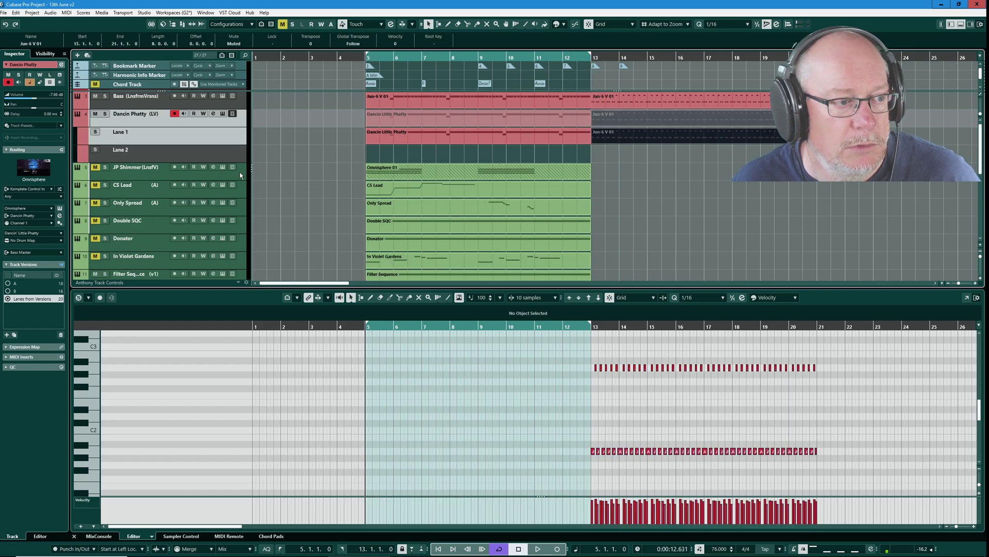
Step: Collapse both tracks' lanes, unmute the bar-13 parts, and select the bar-13 parts on three tracks
{"action": "left_click", "coordinate": [233, 167]}
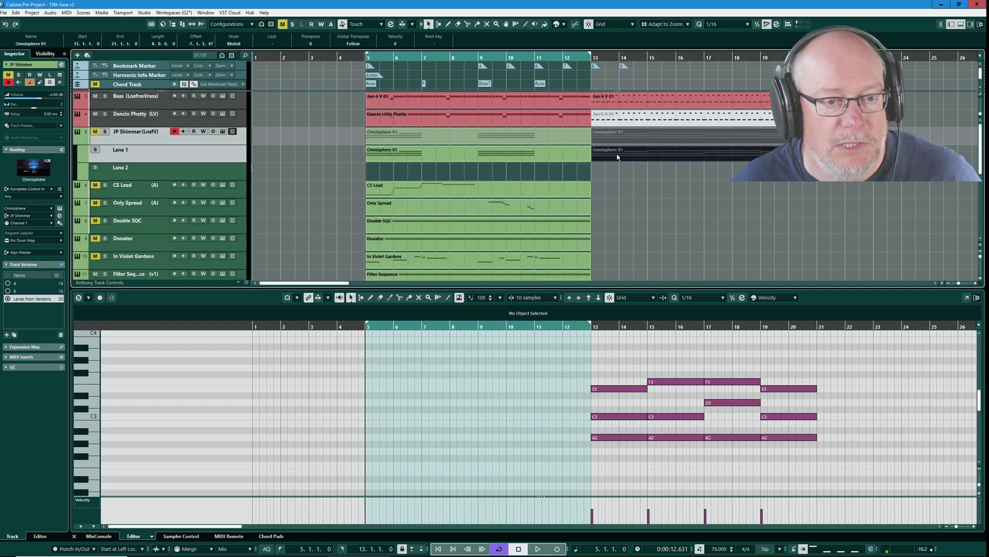
{"action": "left_click", "coordinate": [233, 132]}
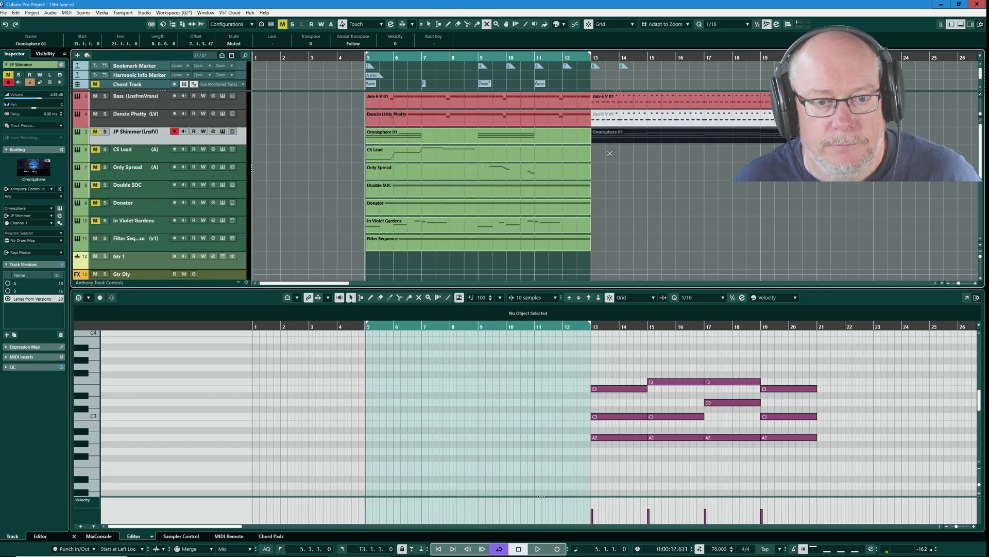
{"action": "left_click", "coordinate": [613, 117]}
{"action": "key", "text": "1"}
{"action": "left_click_drag", "start_coordinate": [345, 93], "coordinate": [420, 137]}
{"action": "key", "text": "Up"}
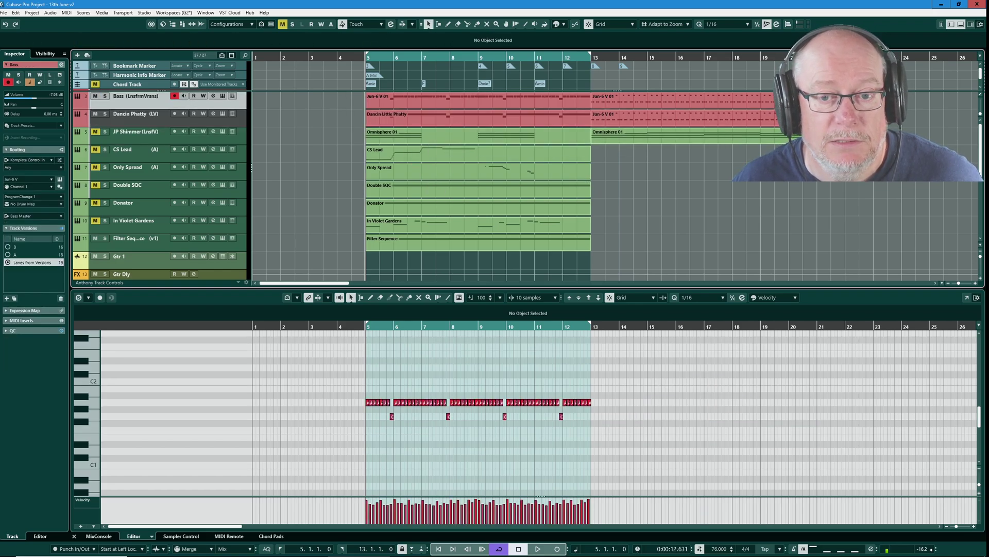
{"action": "left_click_drag", "start_coordinate": [594, 88], "coordinate": [751, 138]}
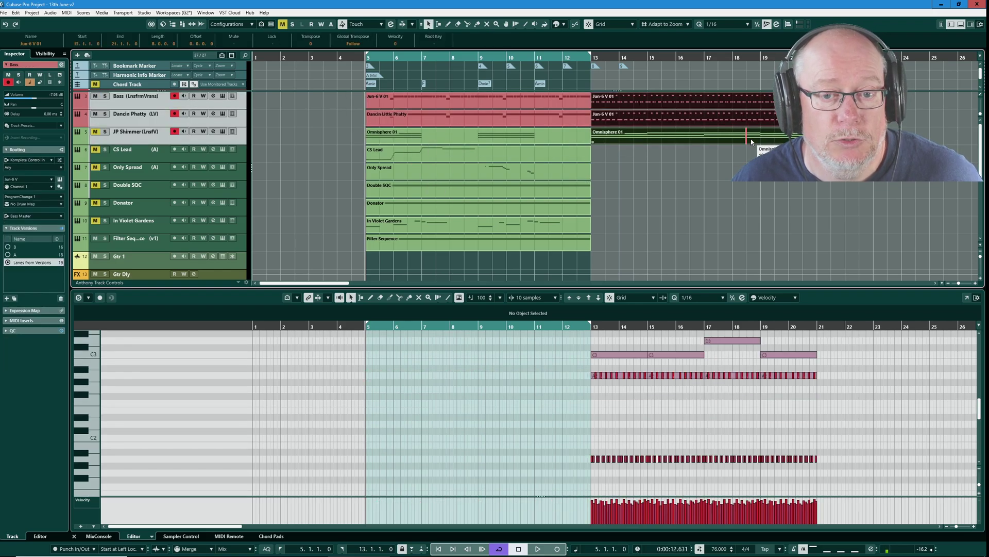
Step: Open the Bass version list showing B, A and Lanes from Versions
{"action": "left_click", "coordinate": [160, 99]}
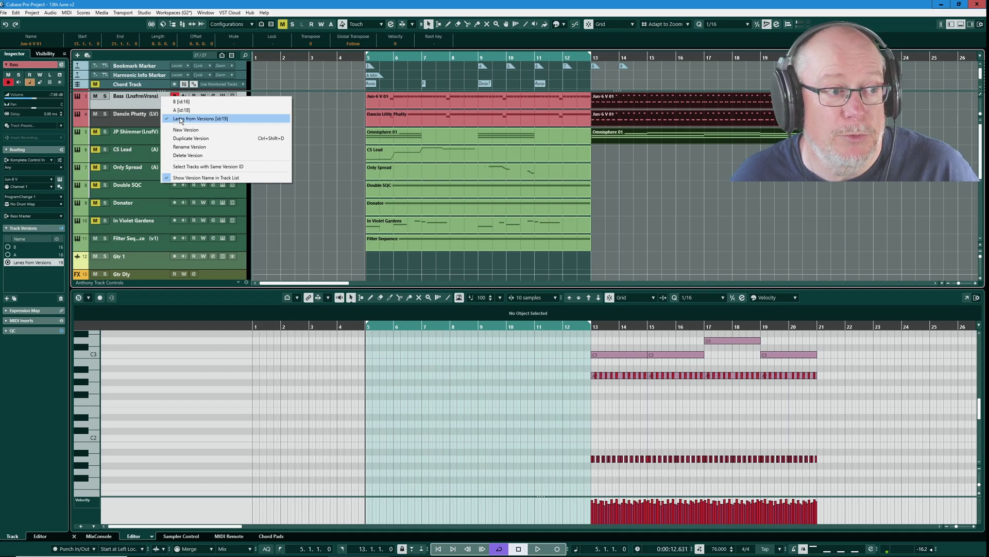